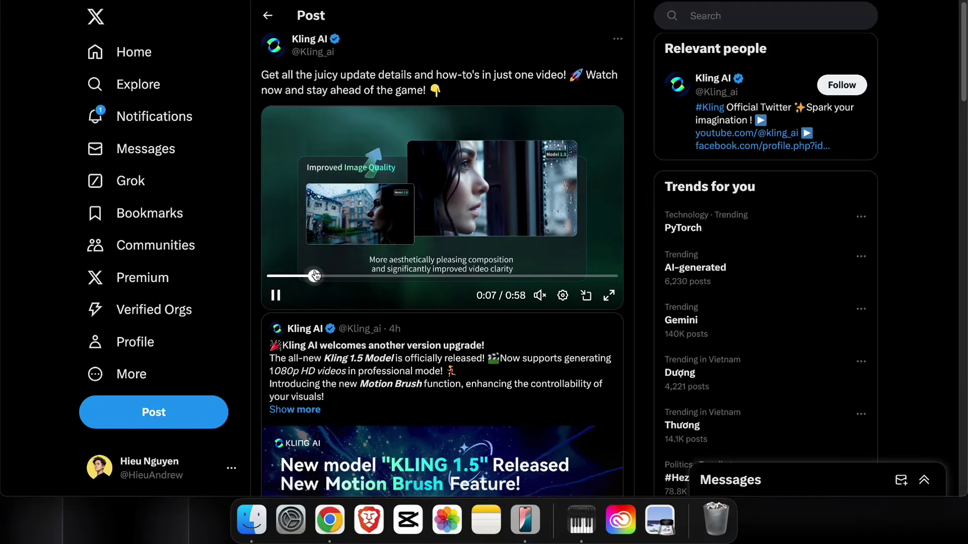
Step: Scrub the Kling AI update video forward to about 0:36 of 0:58
left_click_drag(312, 274, 342, 274)
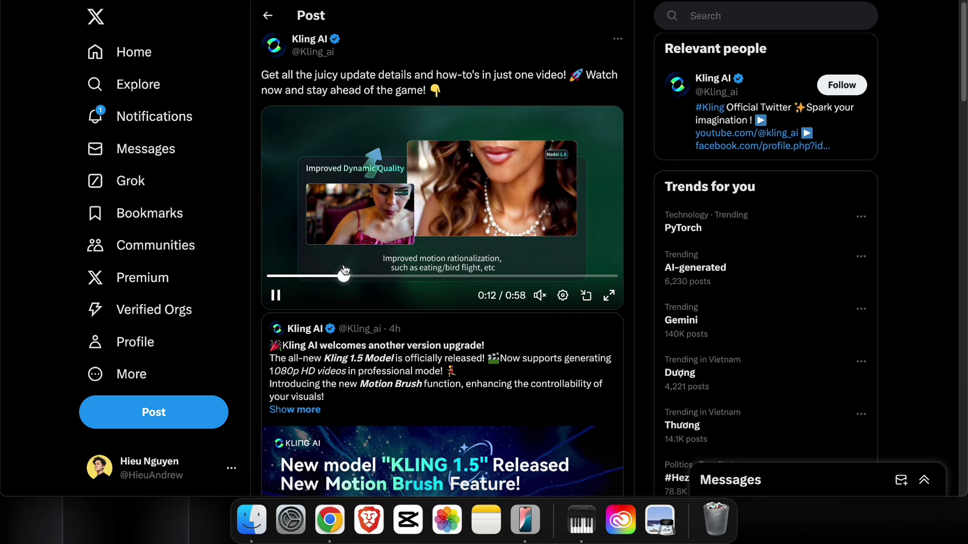
left_click_drag(343, 273, 480, 270)
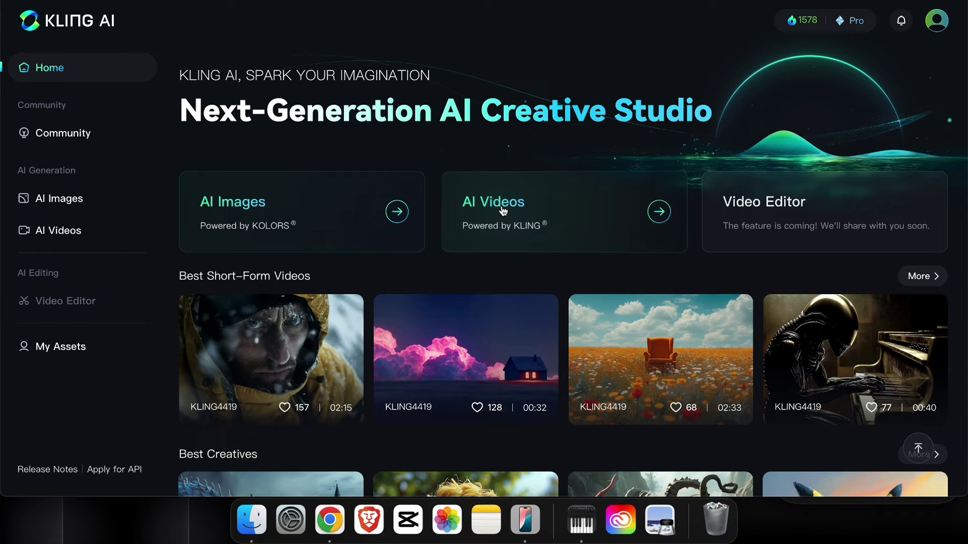
Step: Open Kling AI's AI Videos space and switch to Image to Video on KLING 1.5
left_click(480, 206)
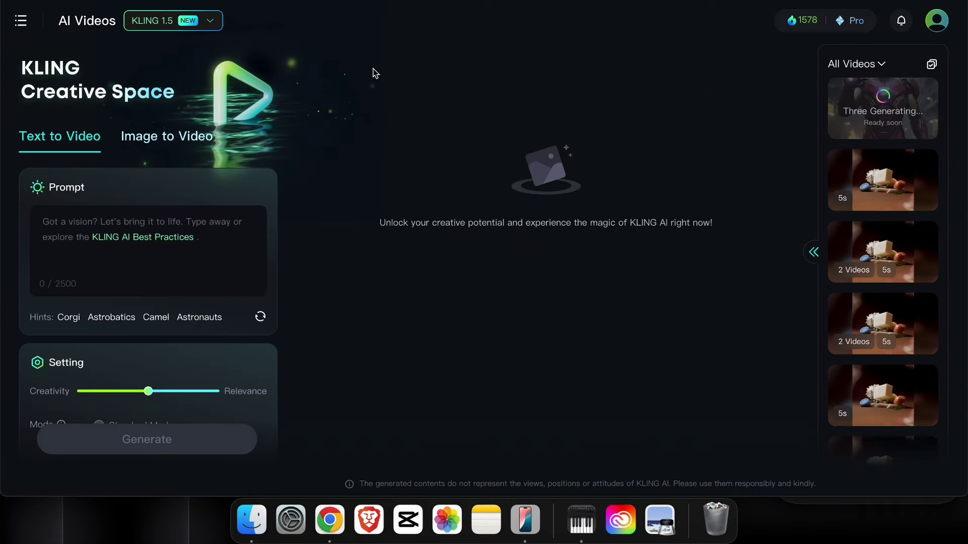
scroll(225, 229, "down", 2)
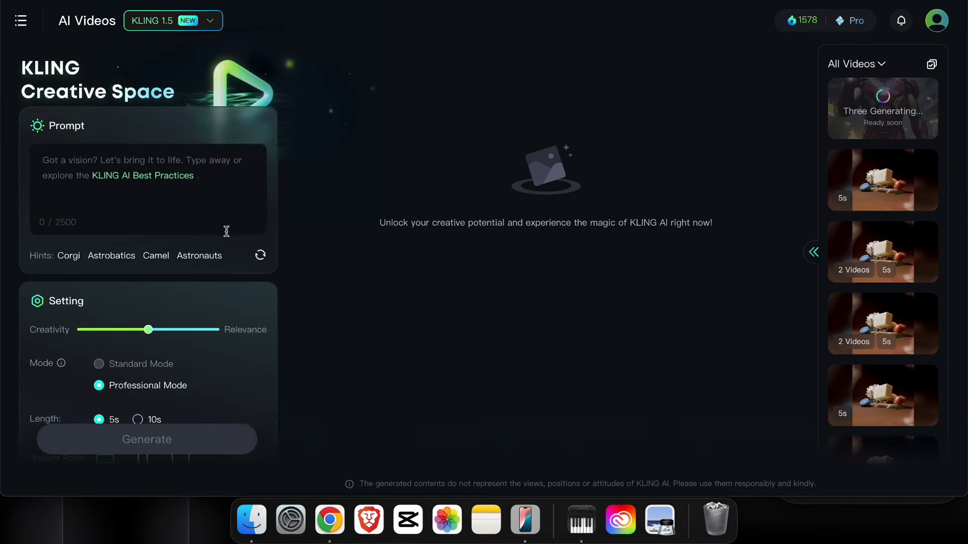
scroll(220, 229, "down", 3)
scroll(216, 226, "down", 5)
scroll(214, 221, "down", 2)
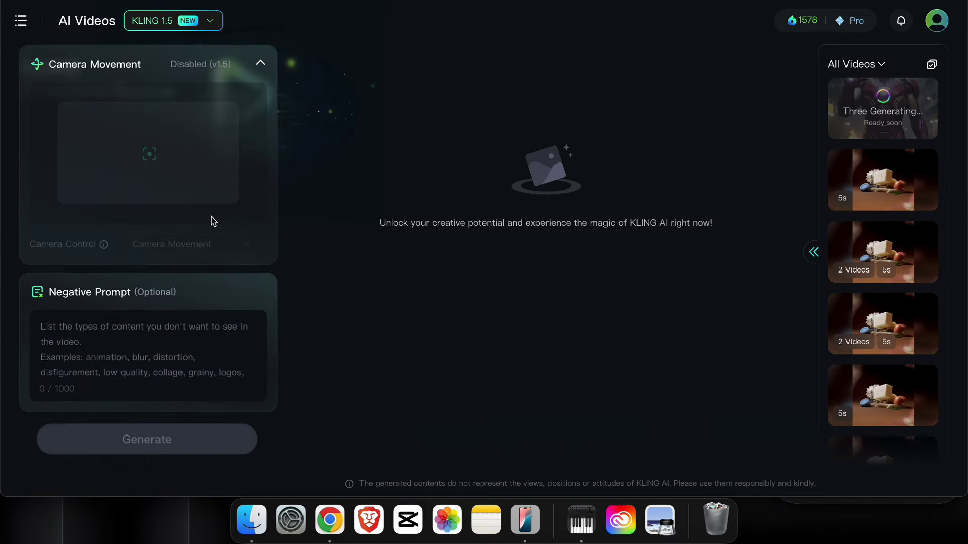
scroll(210, 220, "up", 5)
scroll(210, 220, "up", 2)
scroll(213, 219, "up", 1)
scroll(212, 220, "up", 2)
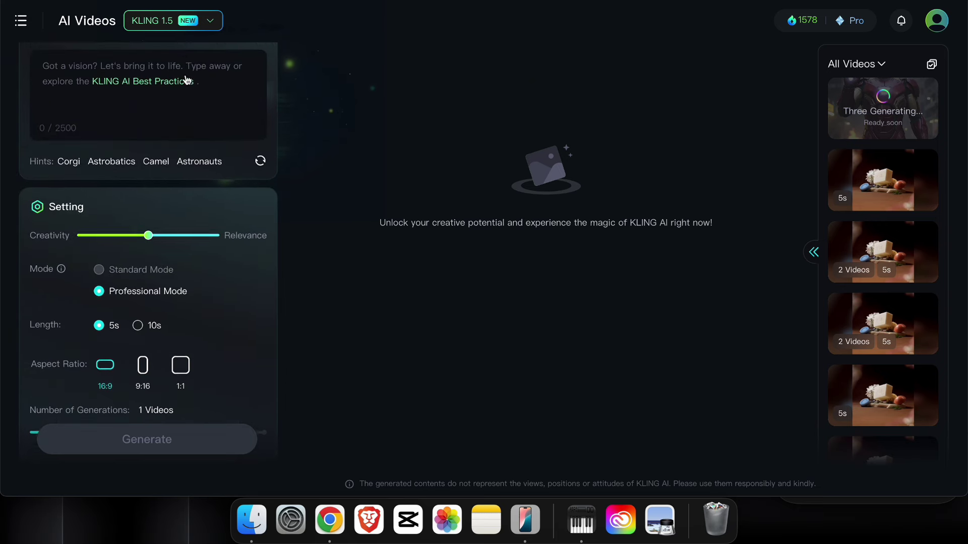
left_click(202, 22)
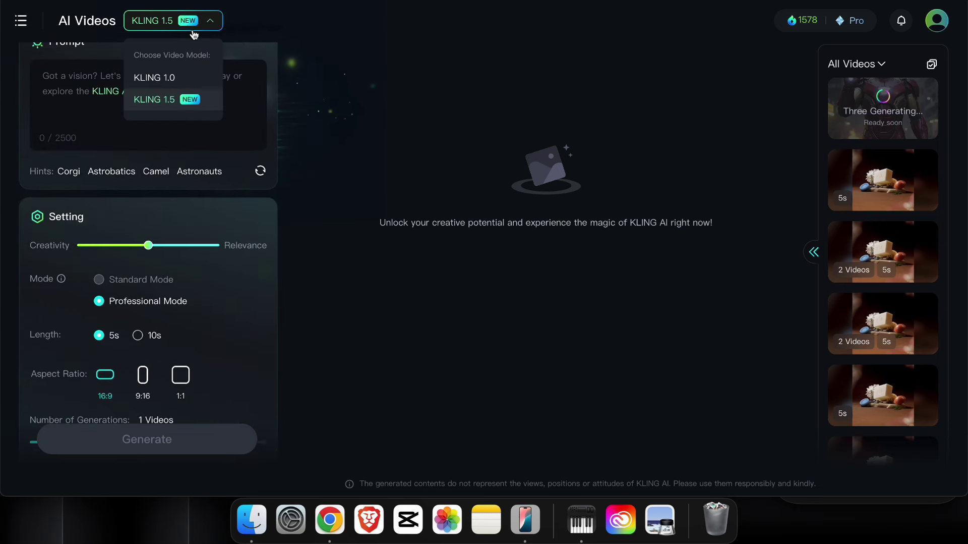
left_click(180, 78)
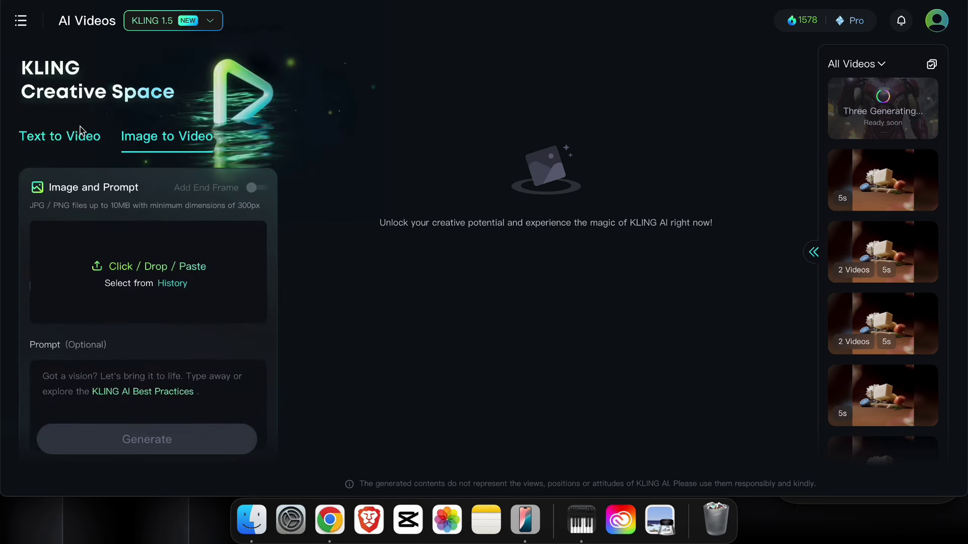
Step: Upload the soap product photo 'cảnh 3 xà .png' as the starting image
left_click(156, 252)
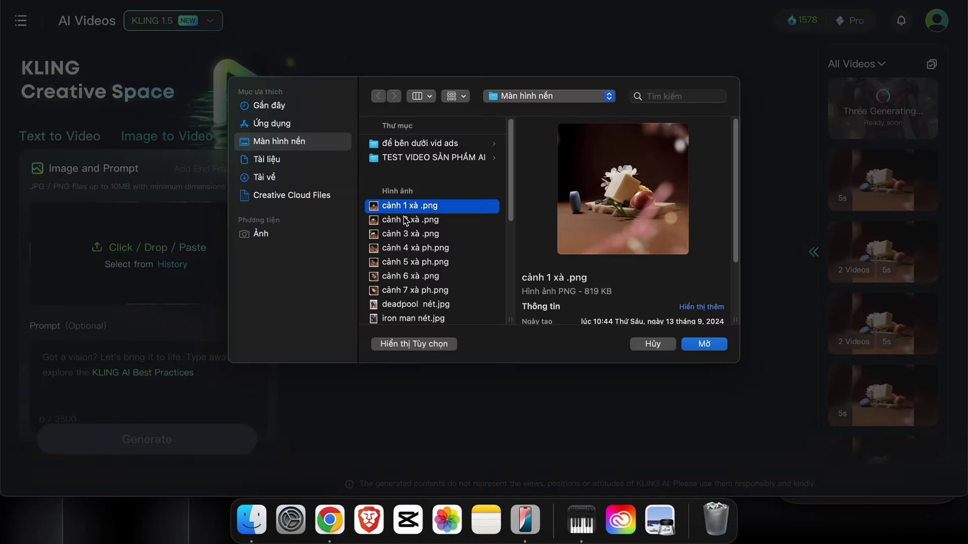
left_click(406, 219)
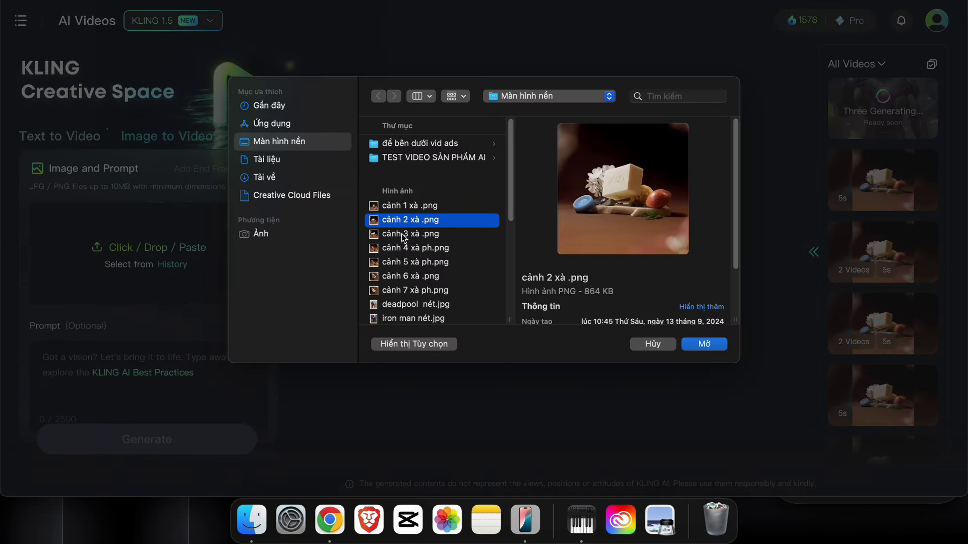
left_click(404, 234)
left_click(704, 347)
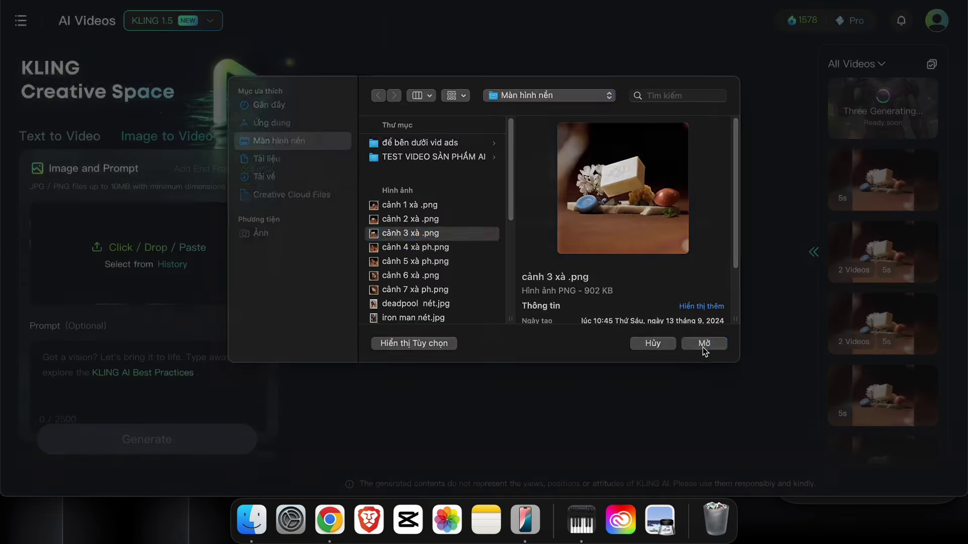
Step: Switch the video model to KLING 1.0 to enable Motion Brush
scroll(168, 197, "down", 4)
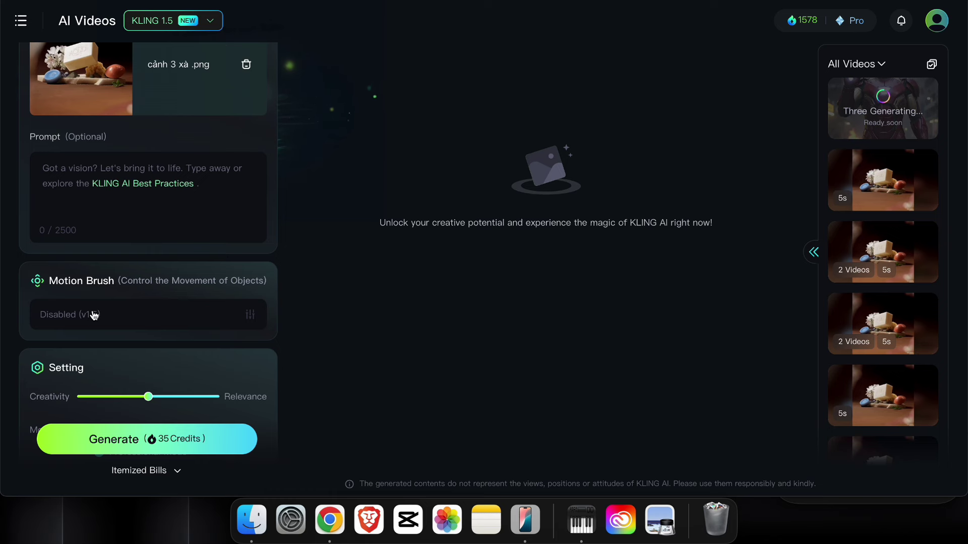
left_click(207, 29)
left_click(196, 77)
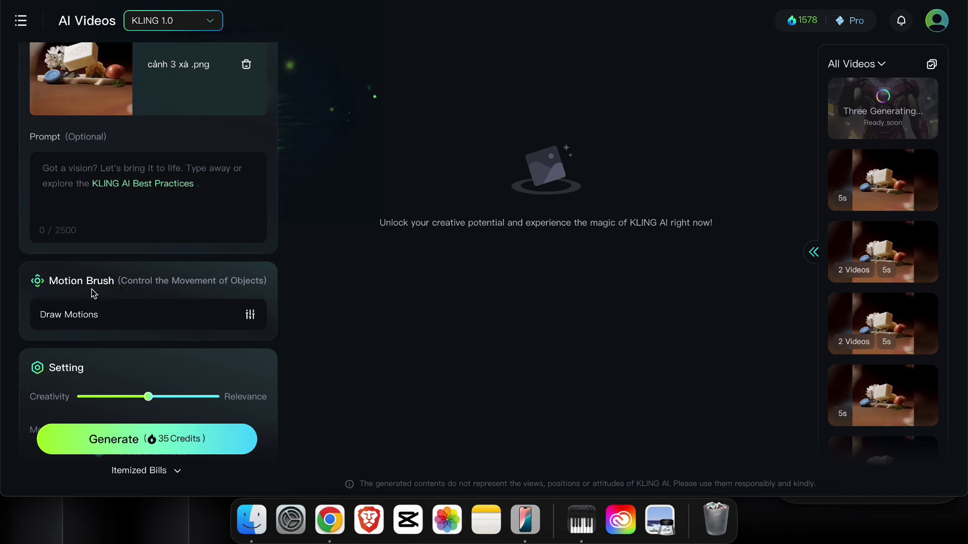
Step: Paint the green soap bar as Motion Brush Area 1 and draw an upward Track 1
left_click(246, 320)
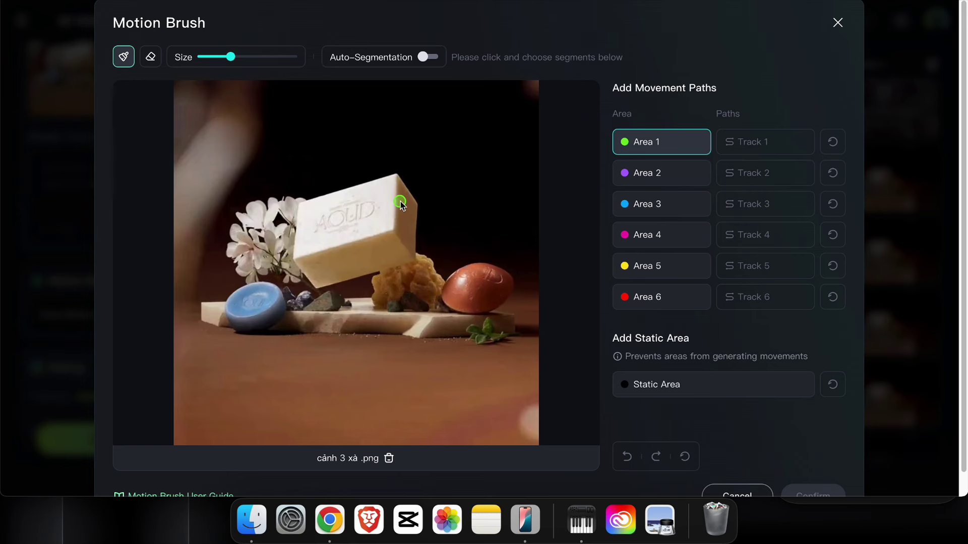
left_click(635, 164)
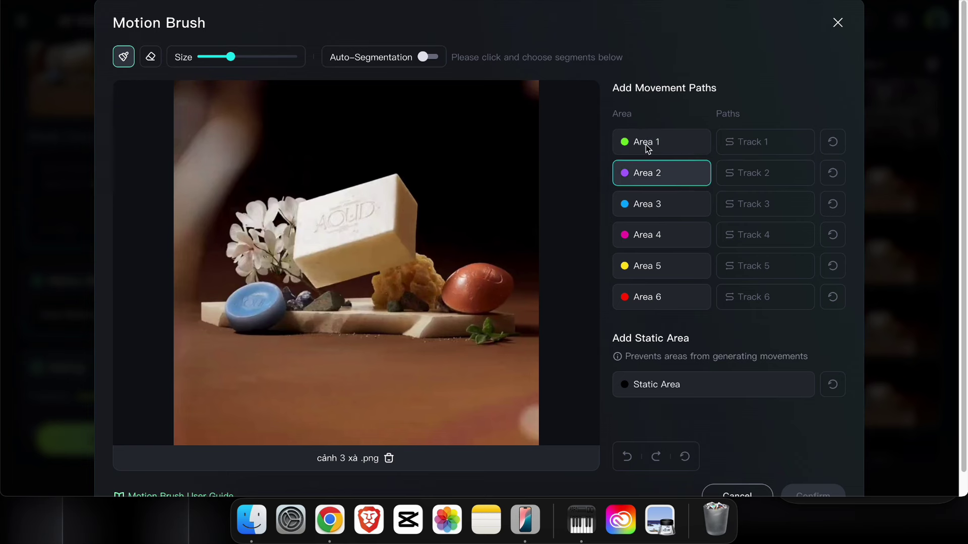
left_click(648, 147)
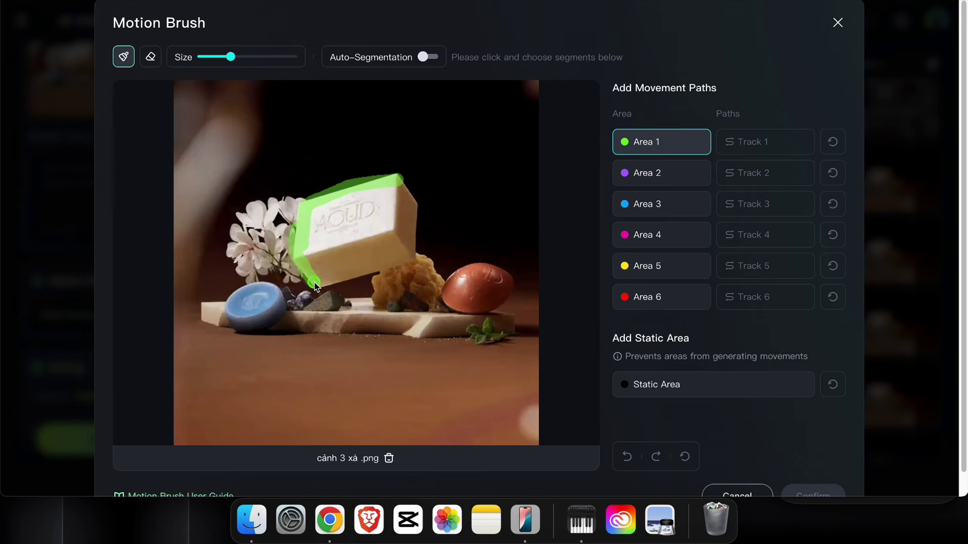
left_click_drag(402, 259, 402, 189)
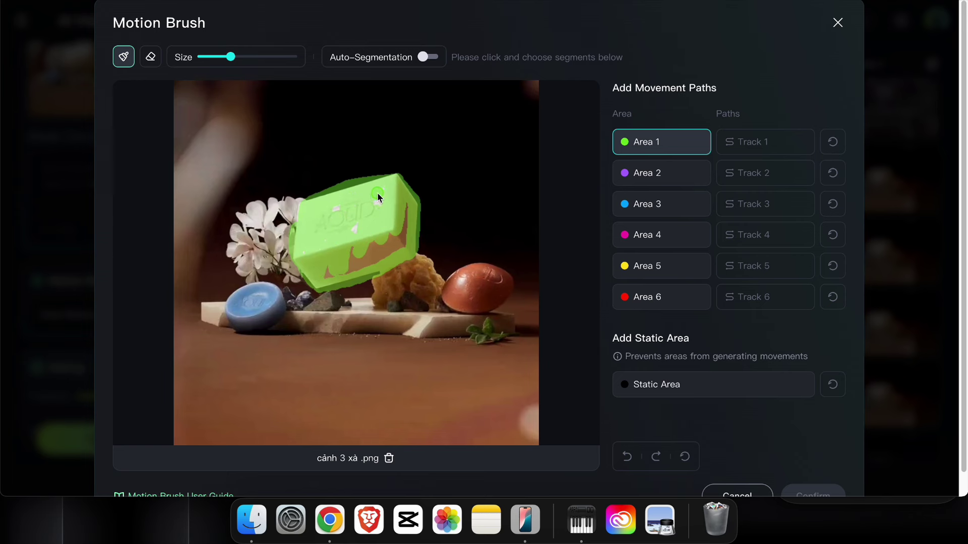
left_click_drag(230, 58, 246, 63)
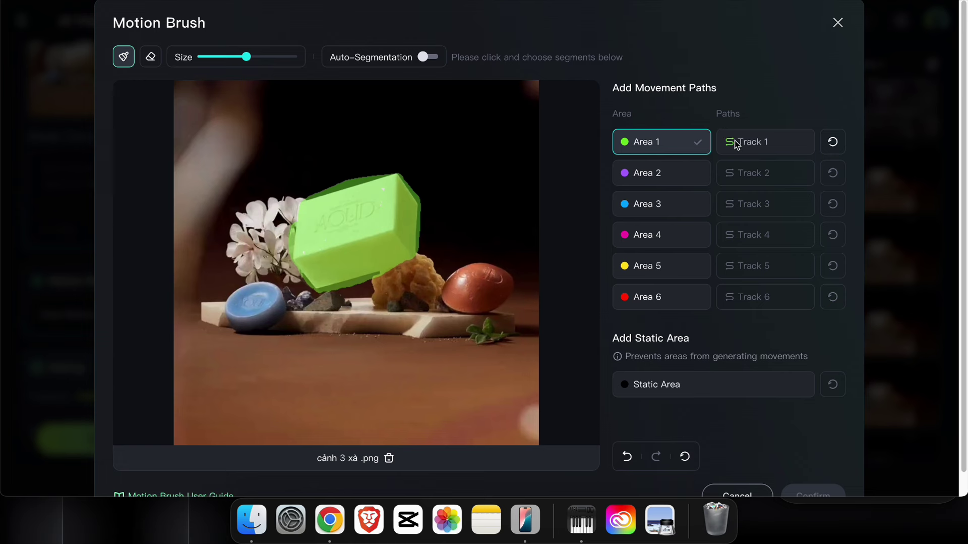
left_click(762, 146)
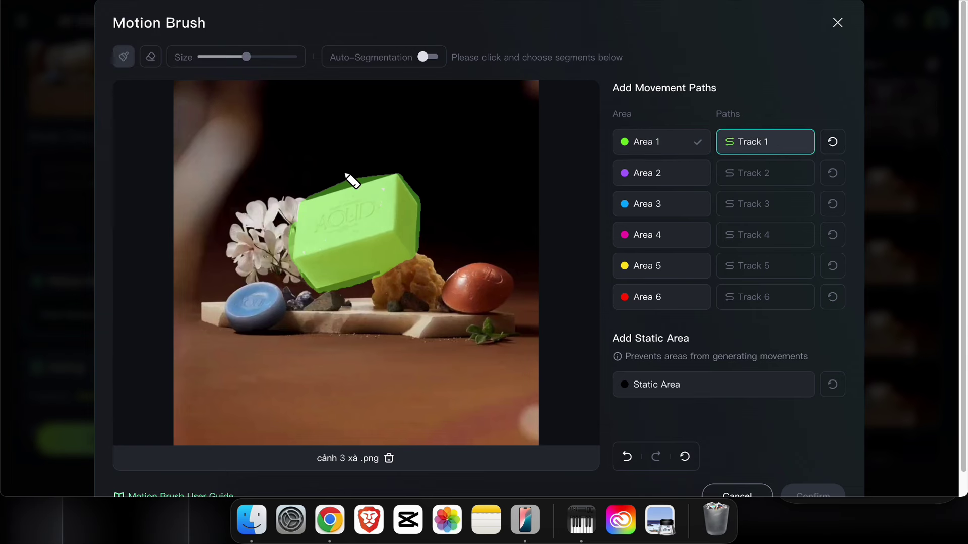
left_click_drag(349, 182, 352, 161)
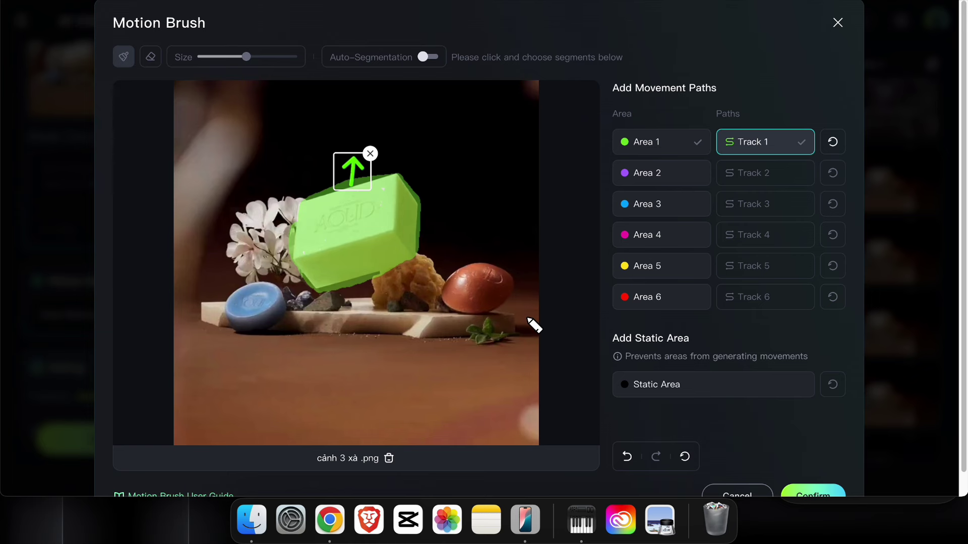
Step: Paint the red egg as Area 2 and give it a down-right Track 2
left_click(648, 177)
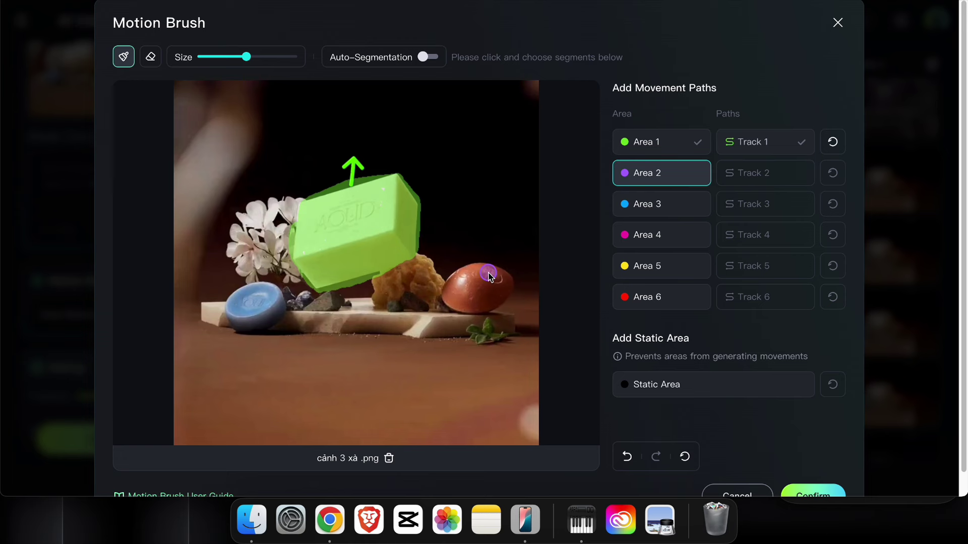
left_click_drag(495, 287, 475, 276)
mouse_move(455, 307)
left_mouse_down()
mouse_move(464, 278)
mouse_move(492, 283)
left_mouse_up()
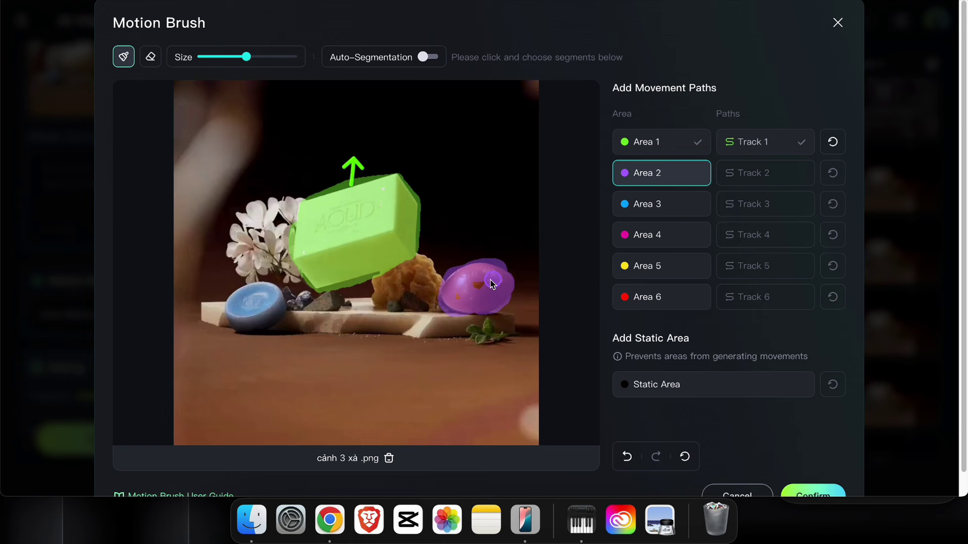
left_click(454, 285)
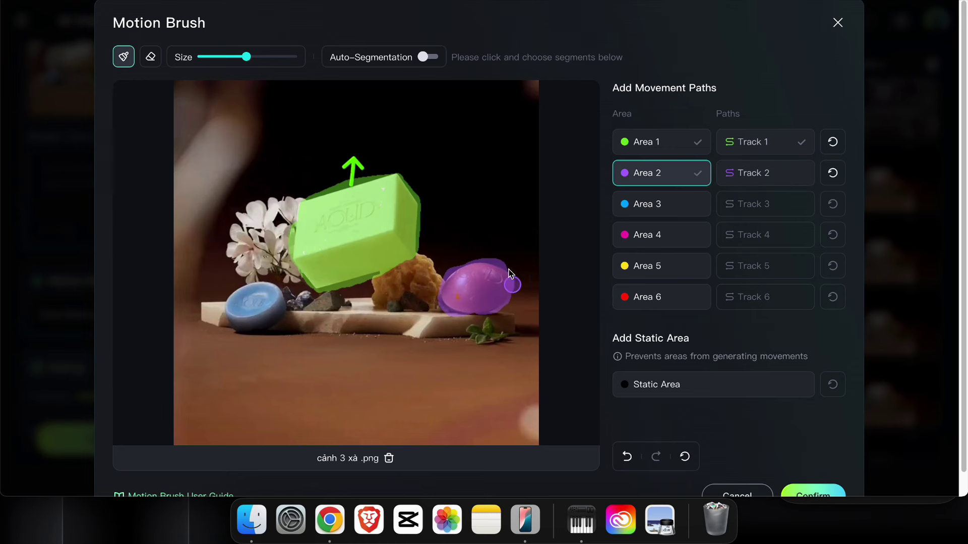
left_click(746, 176)
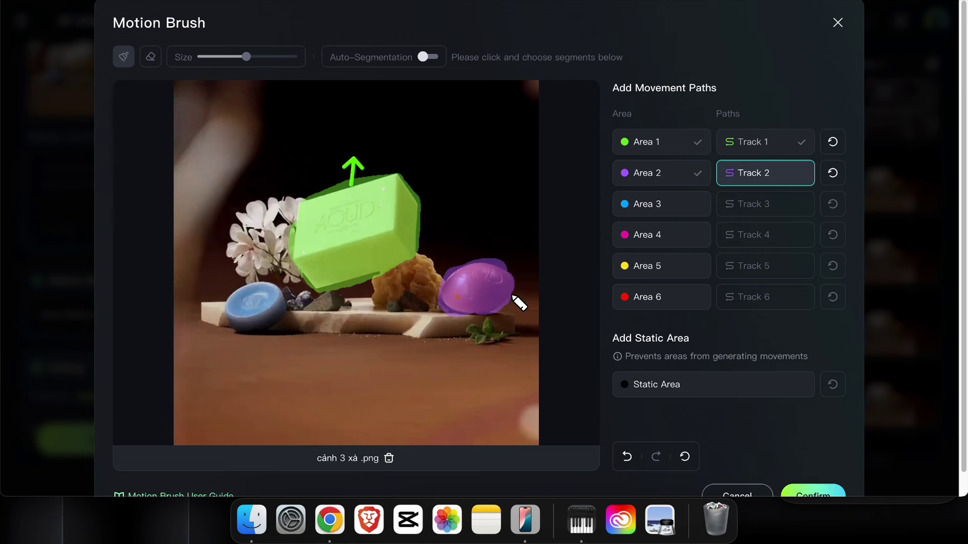
left_click_drag(517, 298, 525, 323)
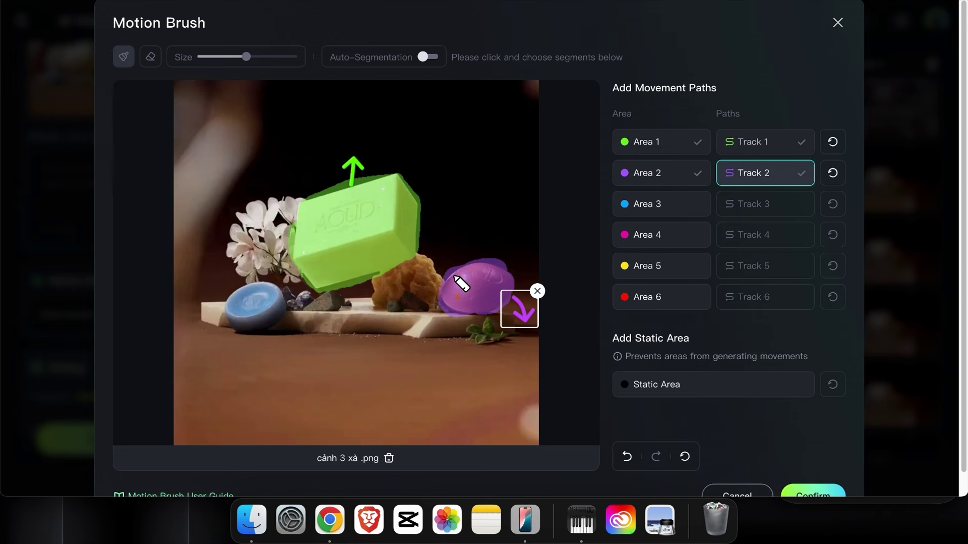
Step: Paint the white flowers as Area 3 with a down-left Track 3
left_click(638, 201)
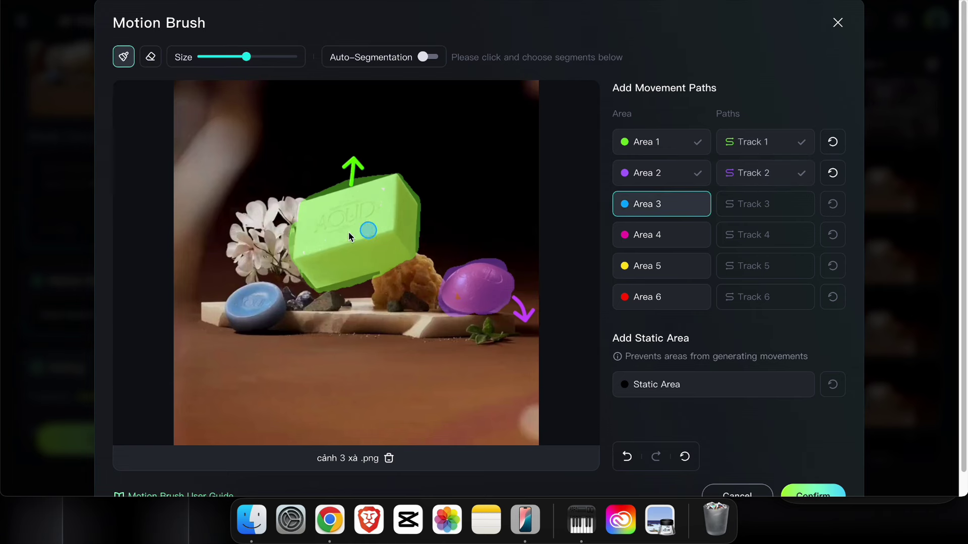
mouse_move(266, 214)
left_mouse_down()
mouse_move(241, 263)
mouse_move(284, 214)
mouse_move(286, 266)
mouse_move(239, 263)
left_mouse_up()
left_click(758, 208)
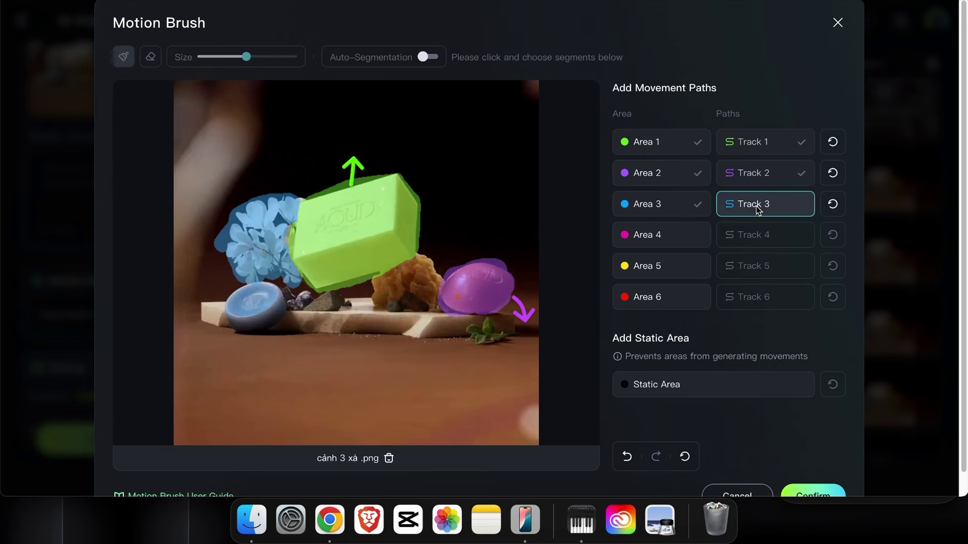
left_click_drag(223, 261, 208, 289)
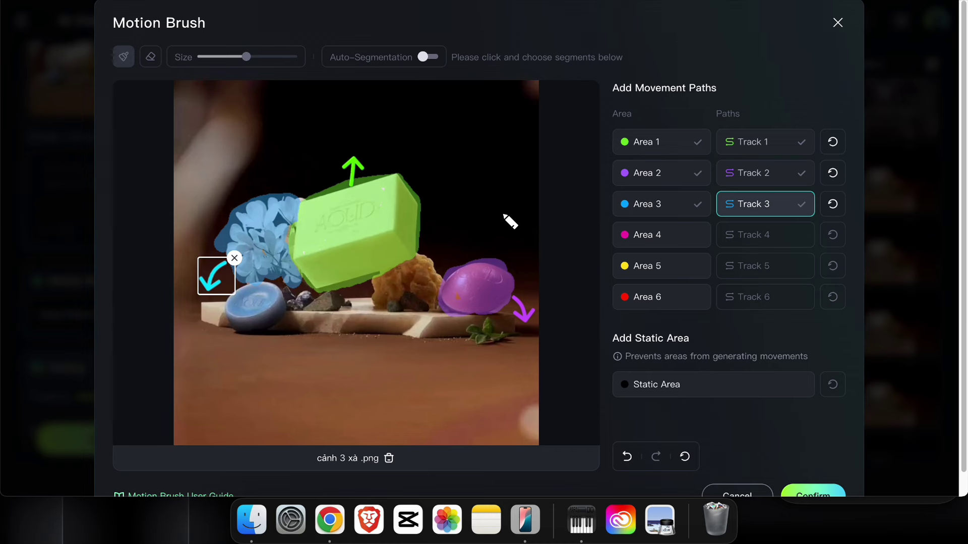
Step: Confirm the three motion paths and briefly recheck them in the editor
scroll(605, 369, "down", 1)
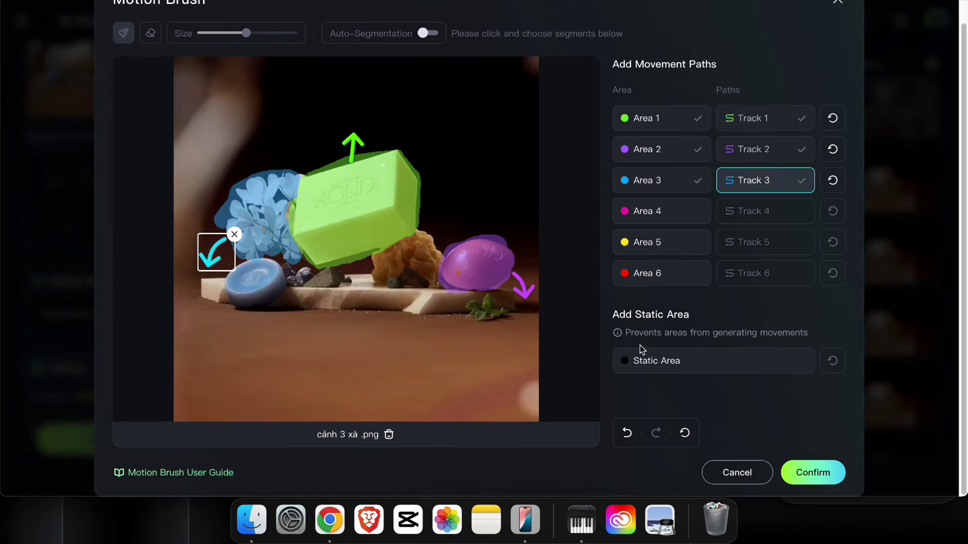
left_click(808, 471)
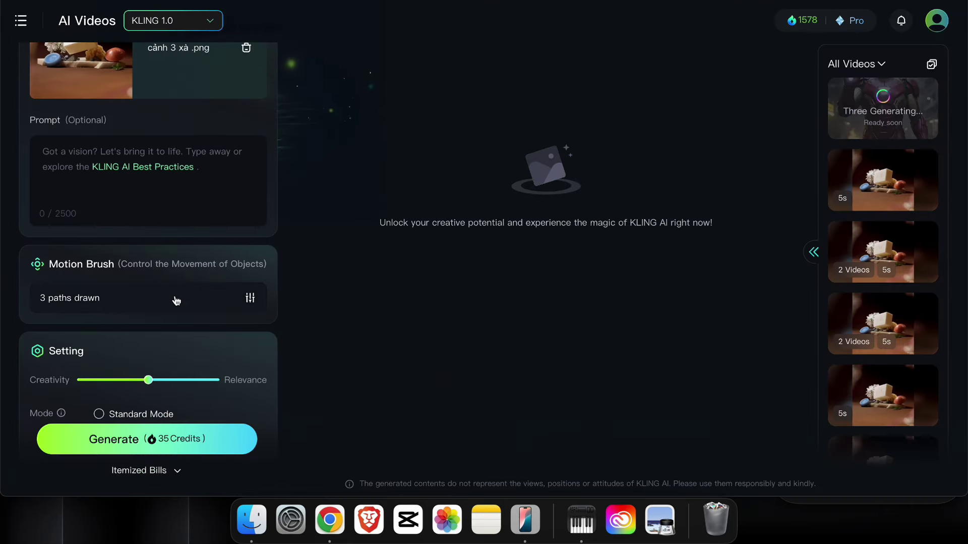
left_click(192, 301)
left_click(837, 22)
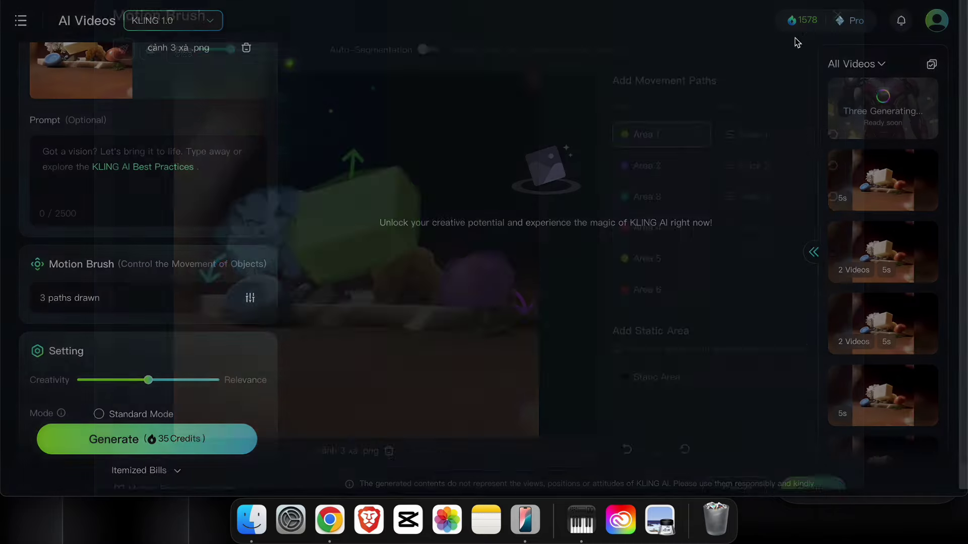
scroll(135, 290, "up", 3)
Step: Translate the Vietnamese floating-soap, breeze-through-flowers sentence to English and paste it into the prompt
left_click(90, 285)
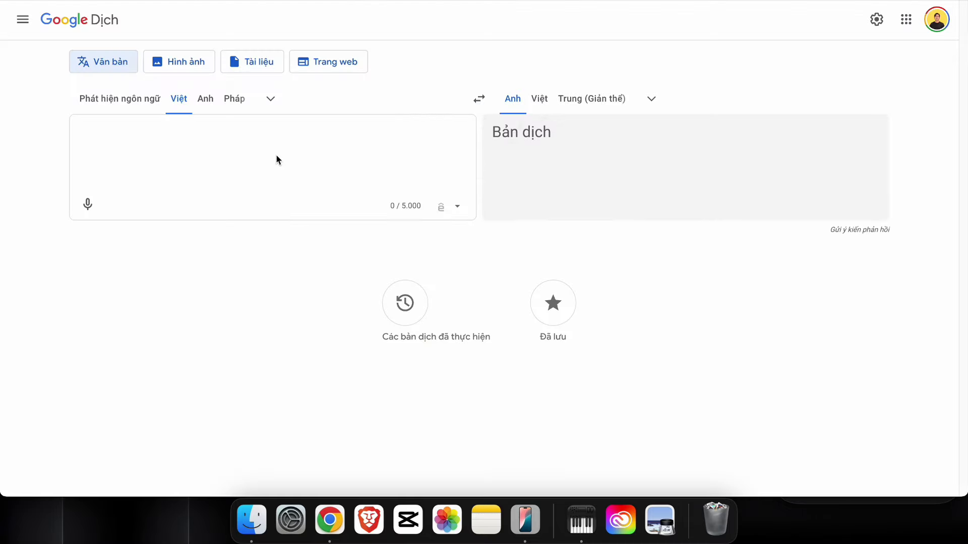
type("cục xà phòng nổi trên không khí, và gió thổi nhẹ")
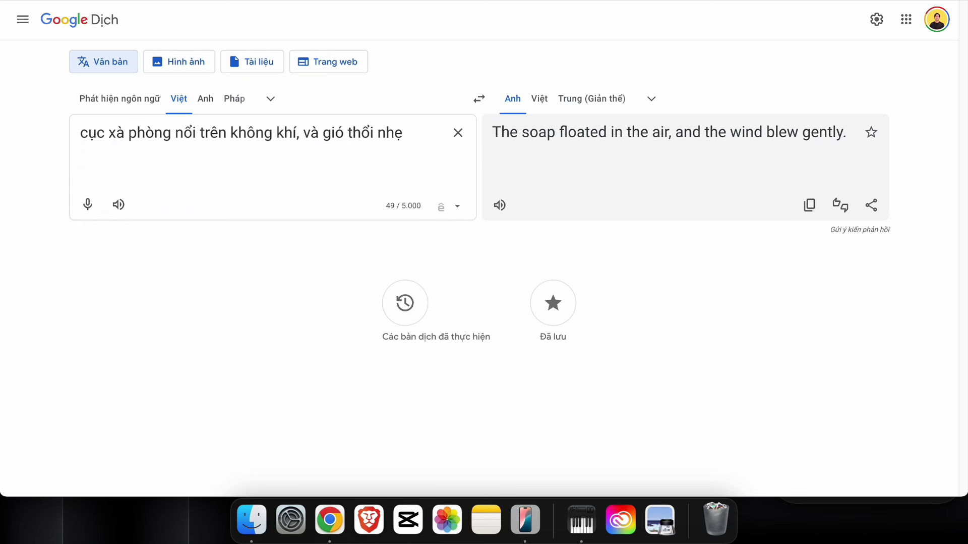
type(" tre")
type("nhưng b")
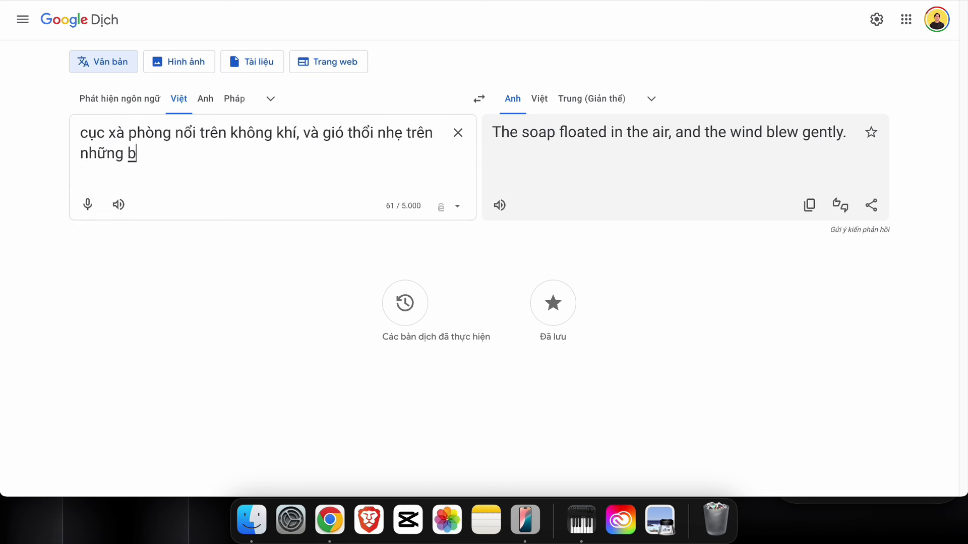
type("ông hoa")
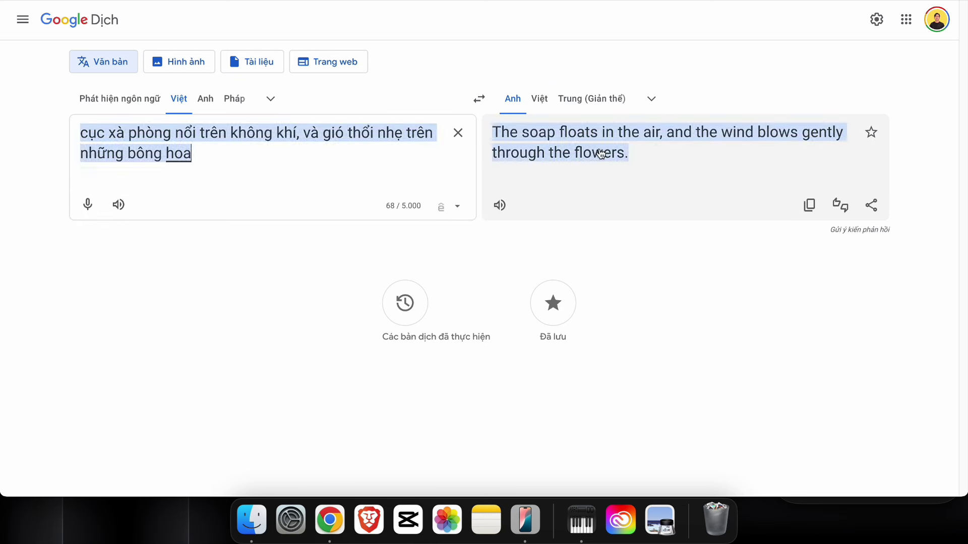
left_click(807, 200)
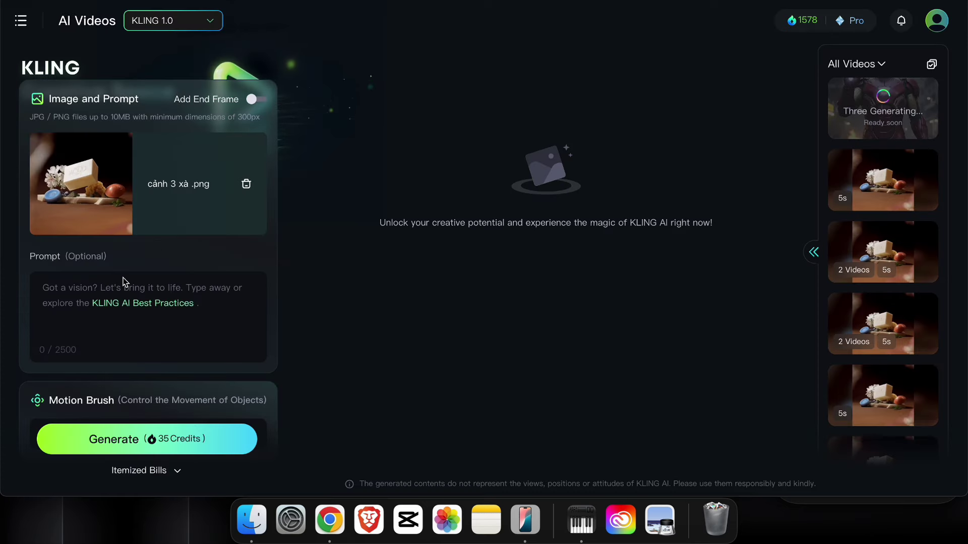
left_click(125, 281)
key("super+v")
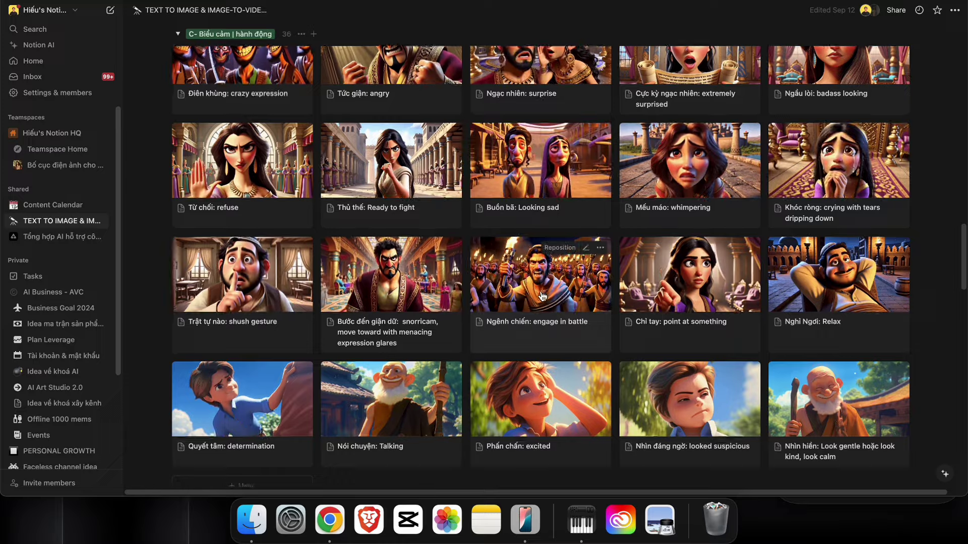
Step: Scroll through the Notion camera guide to find a pan-right camera move
scroll(535, 283, "up", 15)
scroll(531, 280, "up", 5)
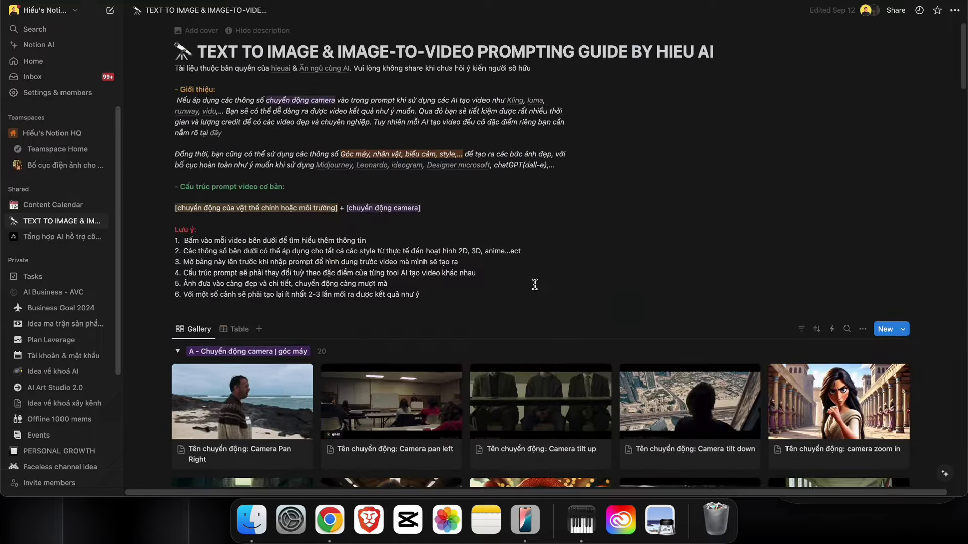
scroll(491, 274, "down", 7)
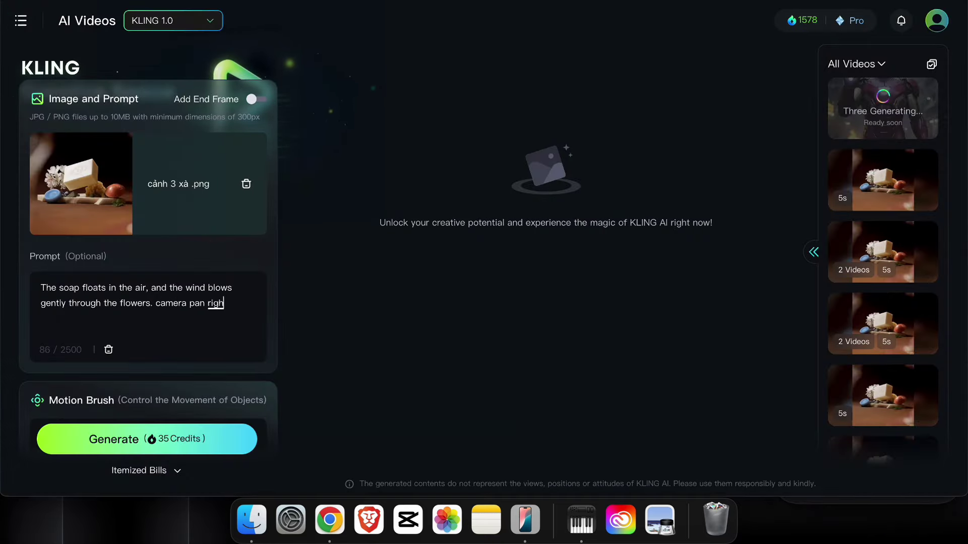
Step: Add negative prompt 'bad quality, poor detail, unrealistic, deformed, low resolution…' and generate
scroll(197, 279, "down", 5)
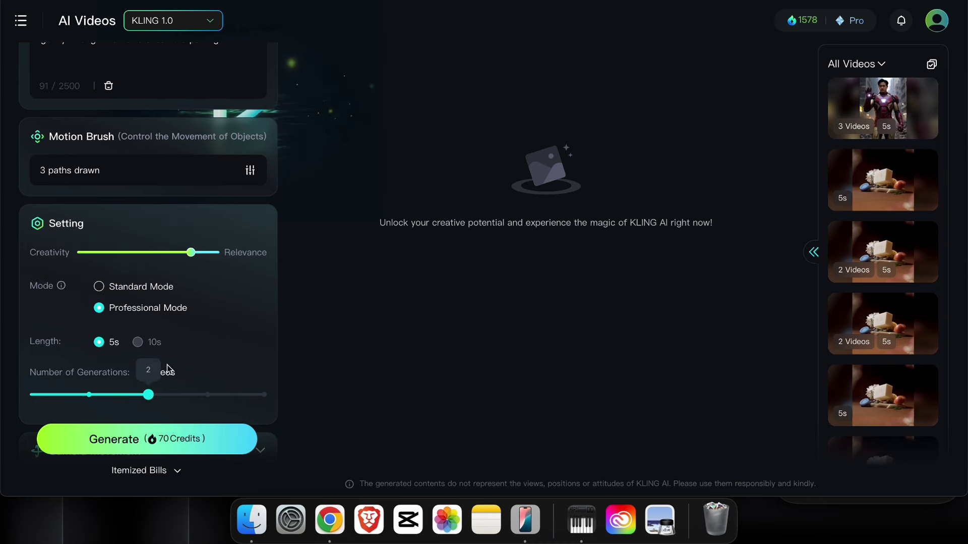
scroll(212, 239, "down", 4)
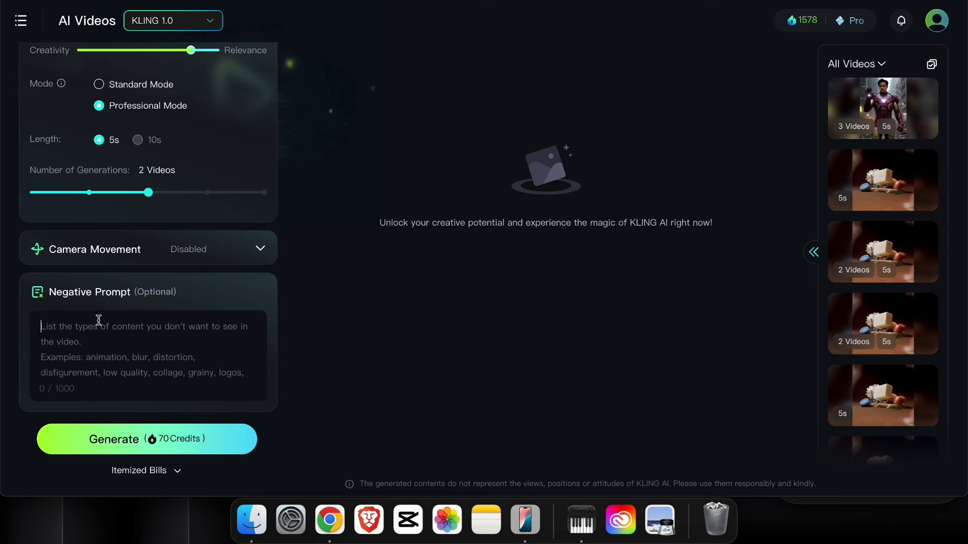
type("/")
key("BackSpace")
type("/bad quality, poor detail, unrealistic,deformed, low resolution, poor quality, weird, ugly, lackluster, low qualityrender, low quality character, fantasy, fake, unnatural movement, amateur quality, blurry")
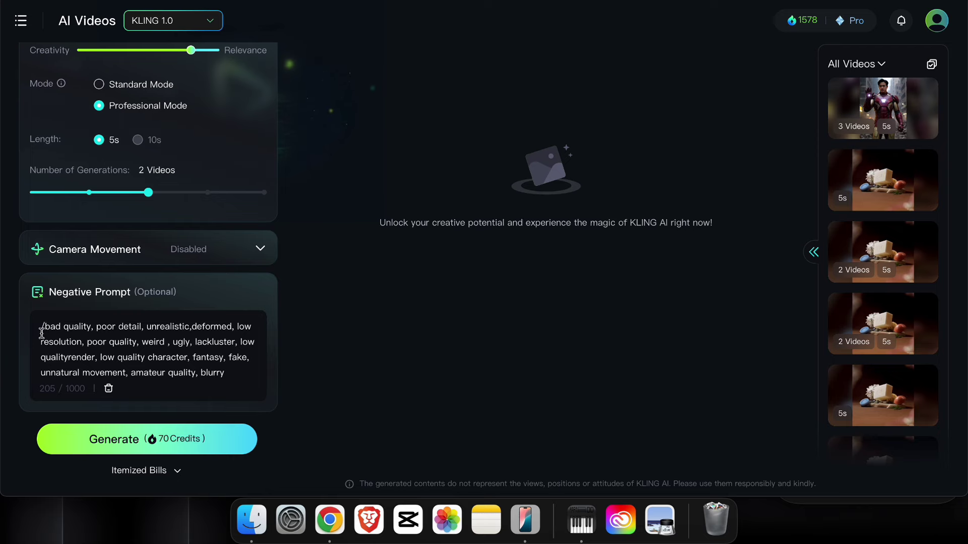
left_click(212, 439)
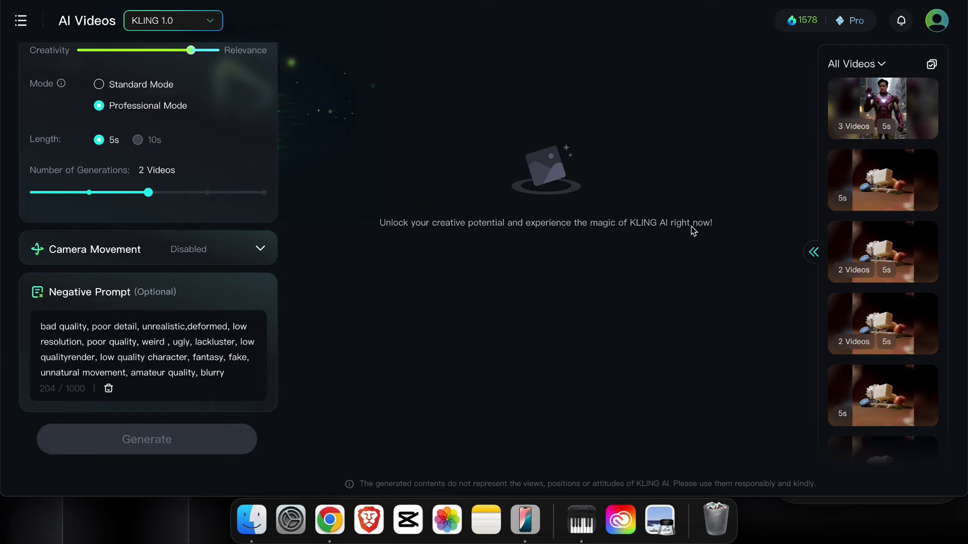
scroll(151, 328, "down", 5)
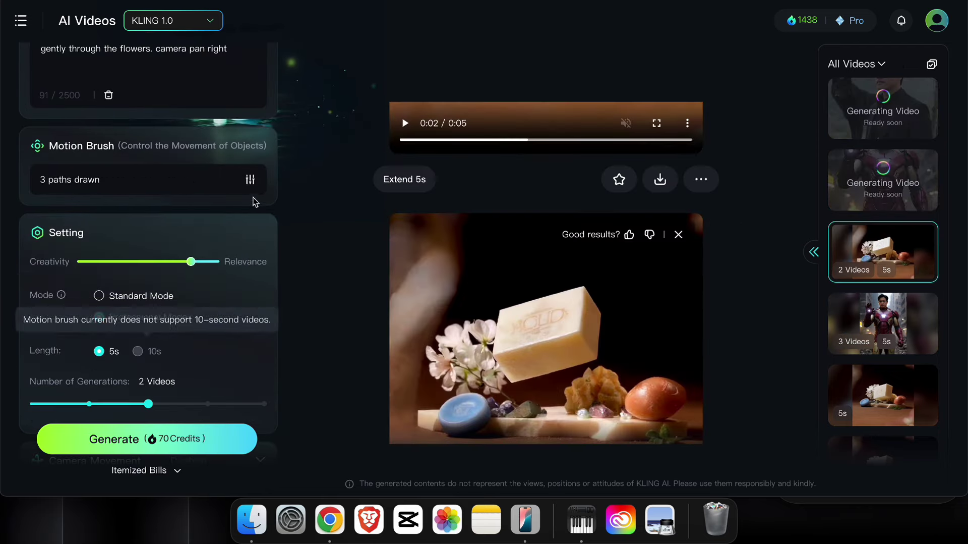
Step: Review the three motion paths, then rewind and pause the first soap video
left_click(250, 180)
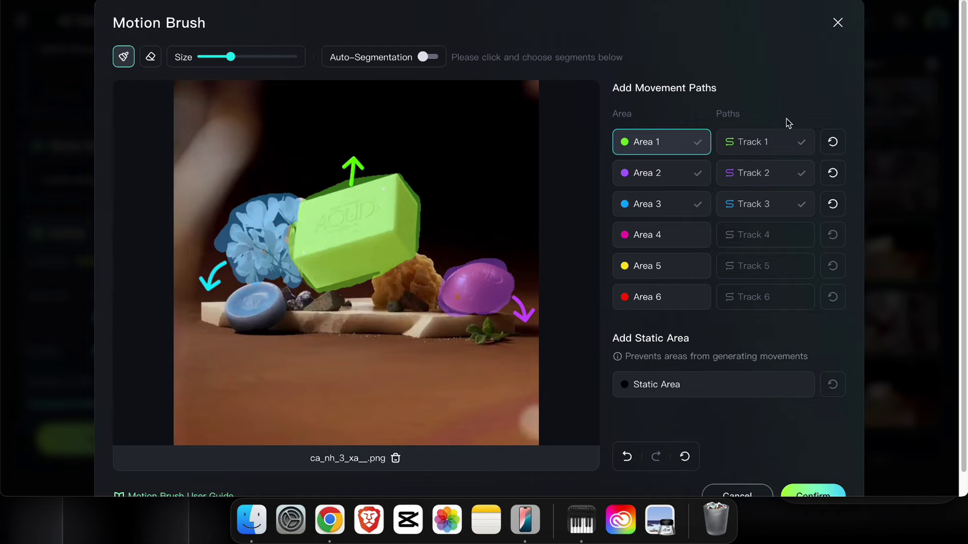
left_click(838, 30)
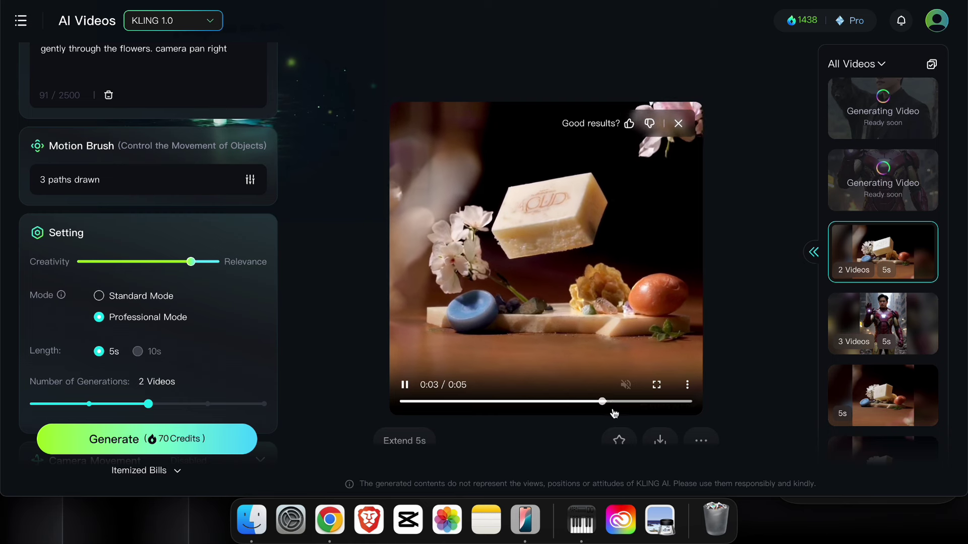
left_click_drag(597, 409, 409, 413)
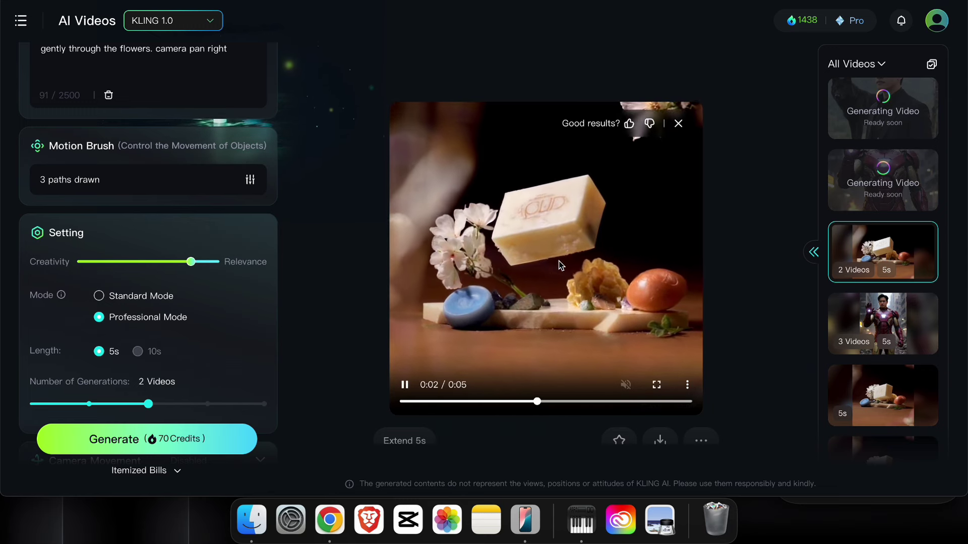
left_click(547, 258)
Step: Resume the first soap video and play the second generated soap clip
scroll(546, 258, "down", 1)
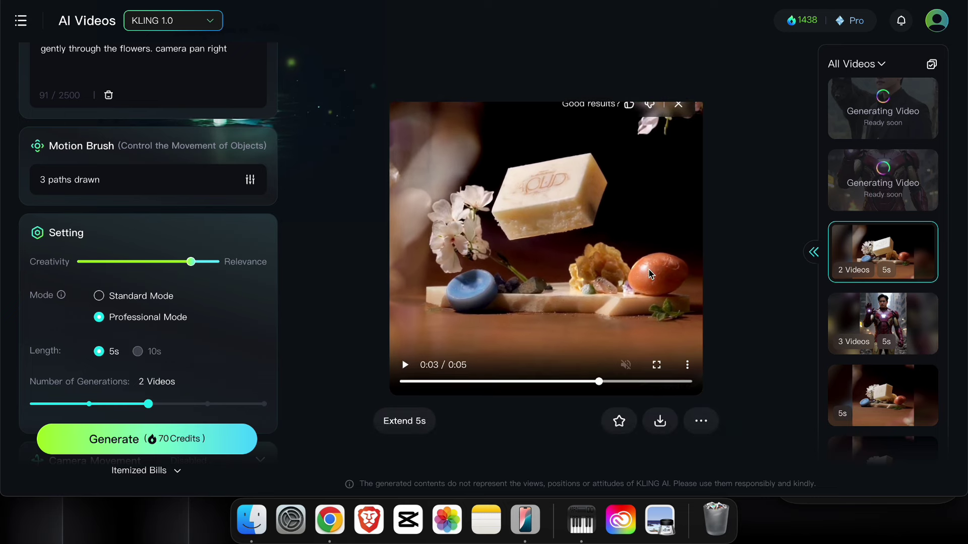
left_click(649, 270)
scroll(649, 269, "up", 1)
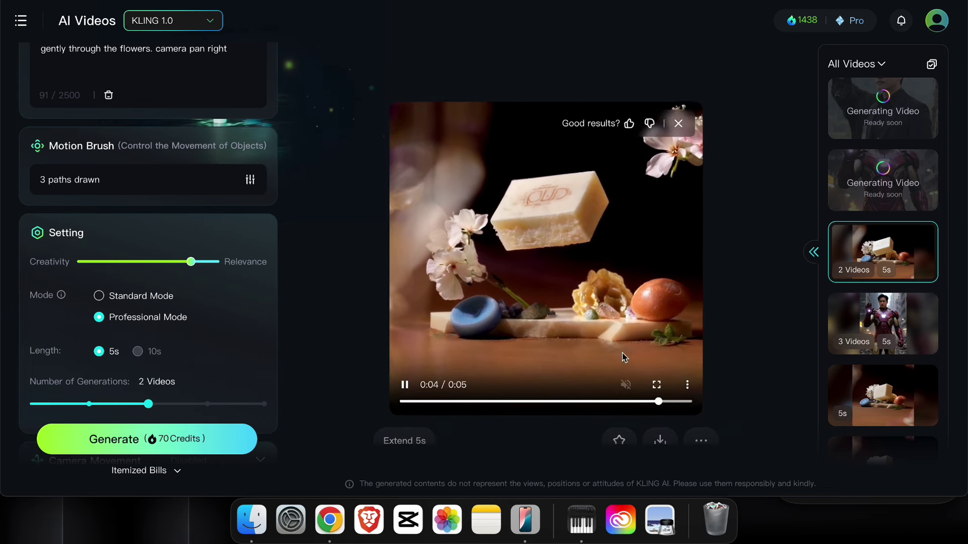
scroll(603, 337, "down", 2)
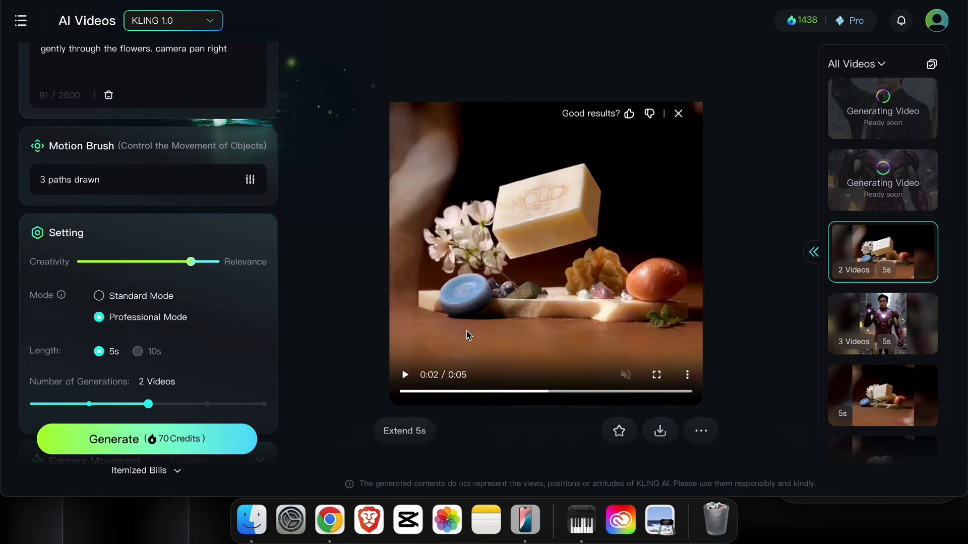
left_click(405, 379)
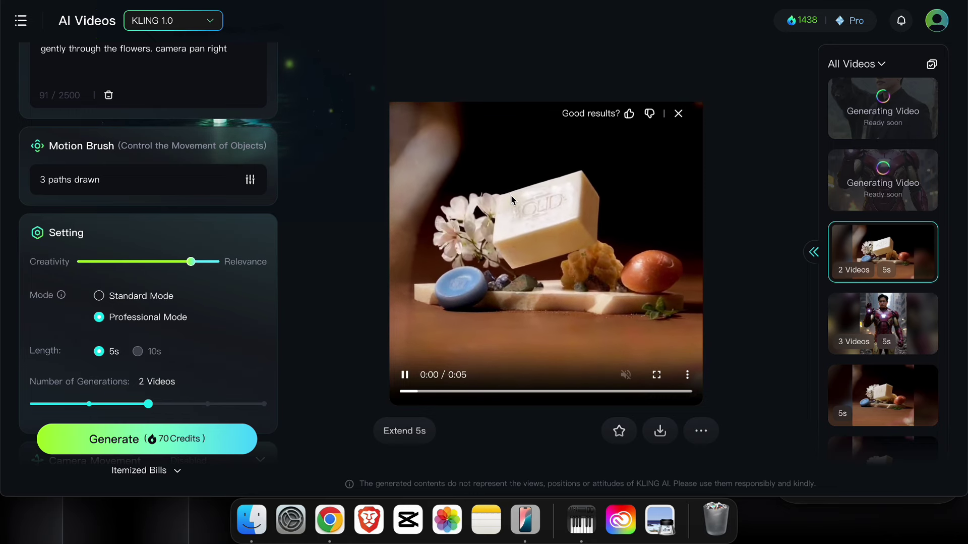
scroll(514, 199, "up", 3)
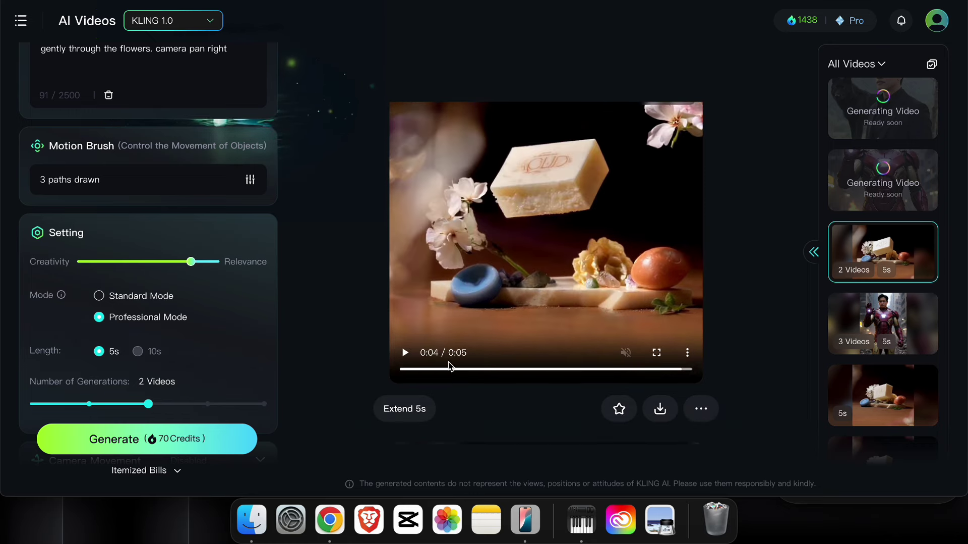
left_click(405, 363)
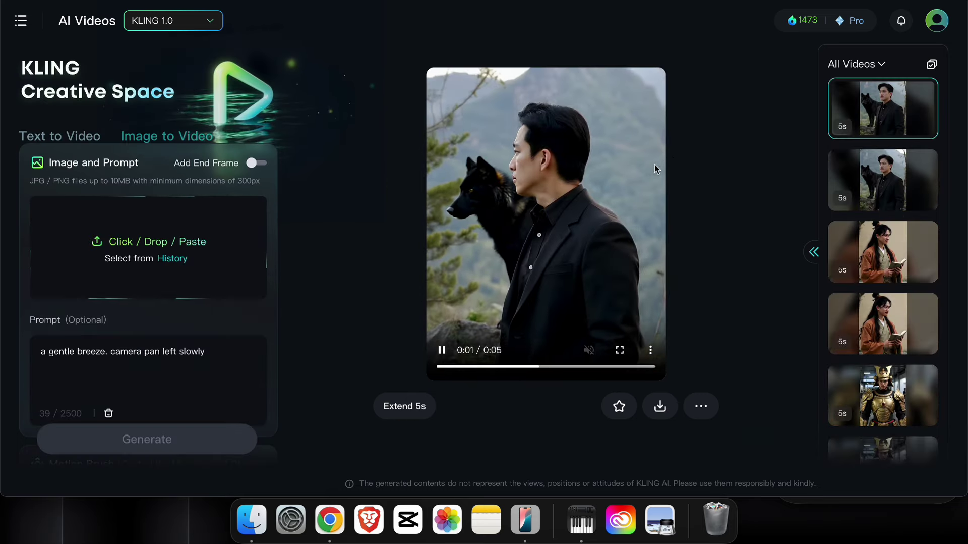
Step: Load the man-with-wolf video with its 'a gentle breeze. camera pan left slowly' prompt
left_click(878, 166)
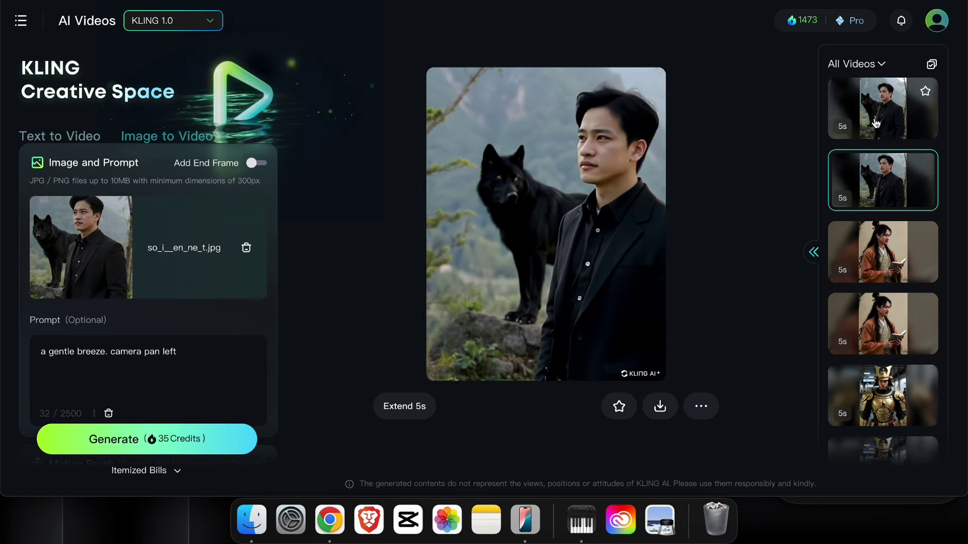
left_click(877, 123)
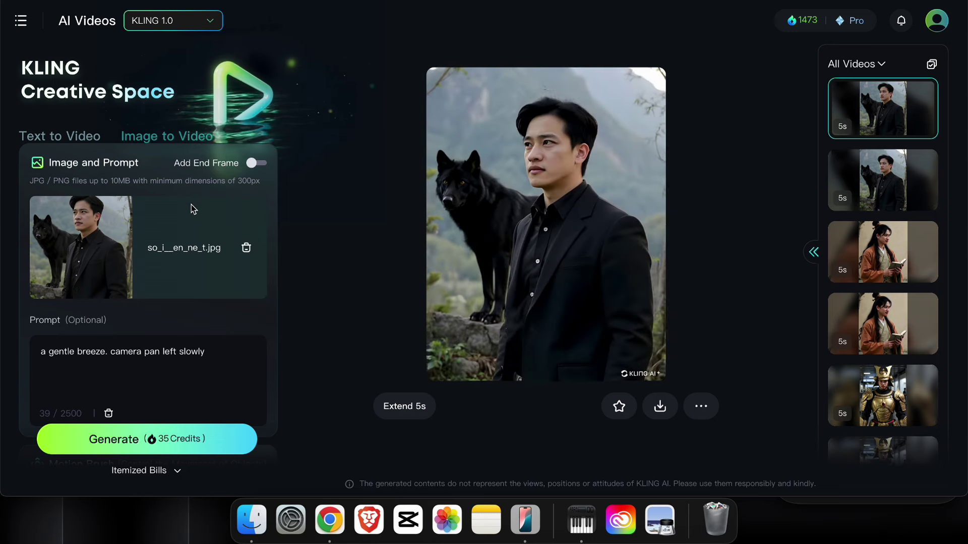
scroll(192, 205, "down", 5)
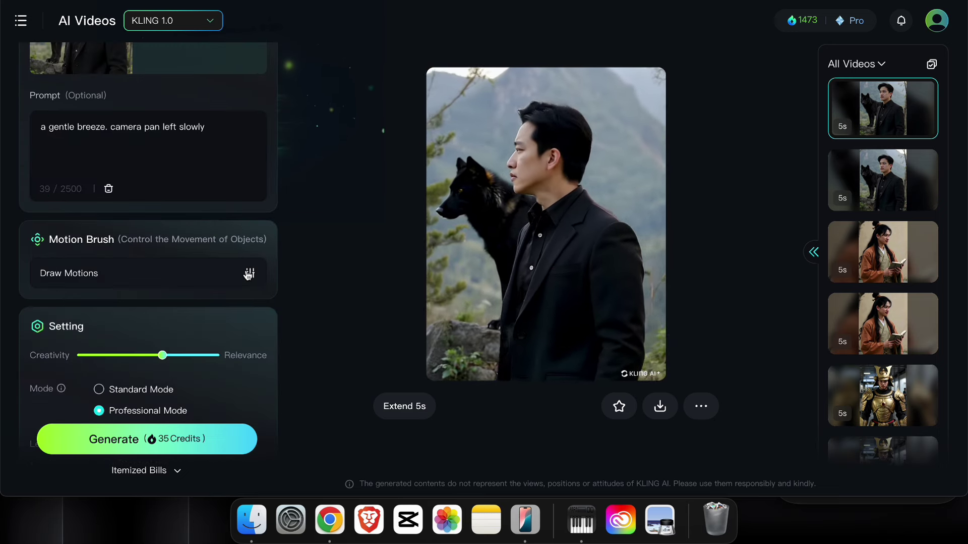
Step: In Motion Brush, paint the man's face and arm as the Static Area
left_click(231, 272)
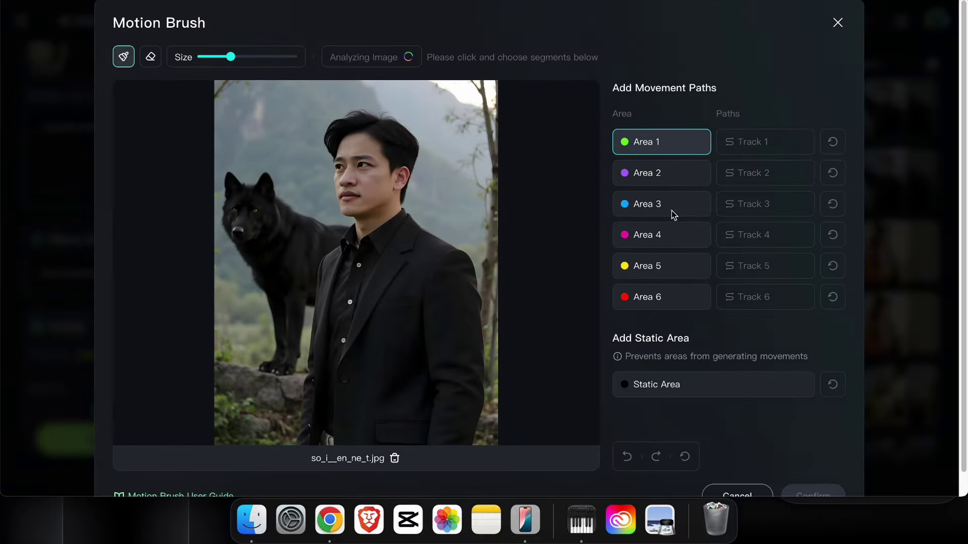
left_click(683, 389)
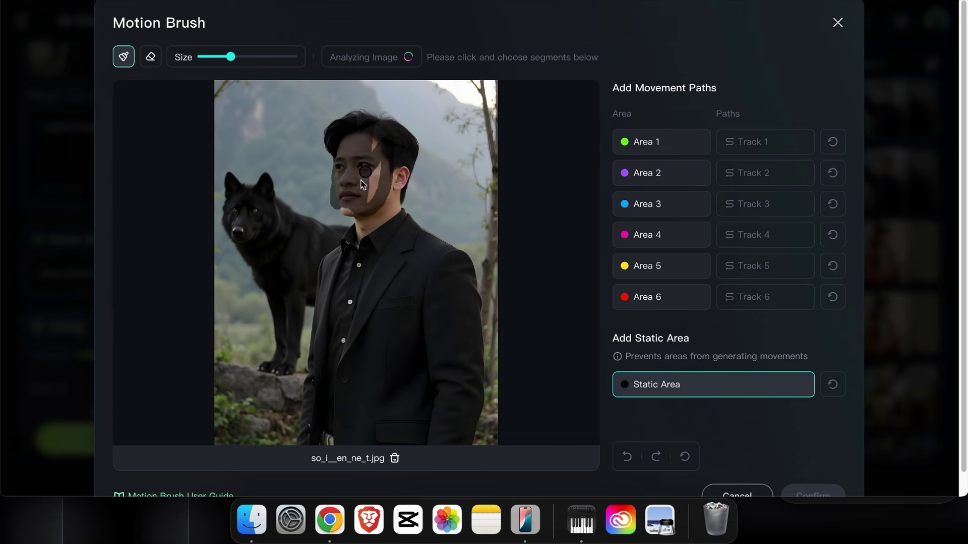
left_click_drag(362, 181, 406, 153)
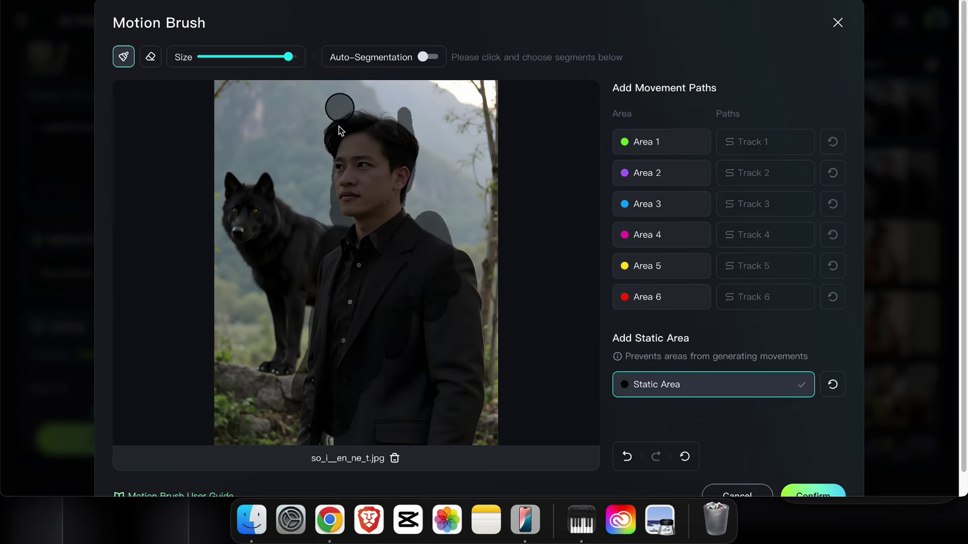
left_click_drag(455, 330, 445, 262)
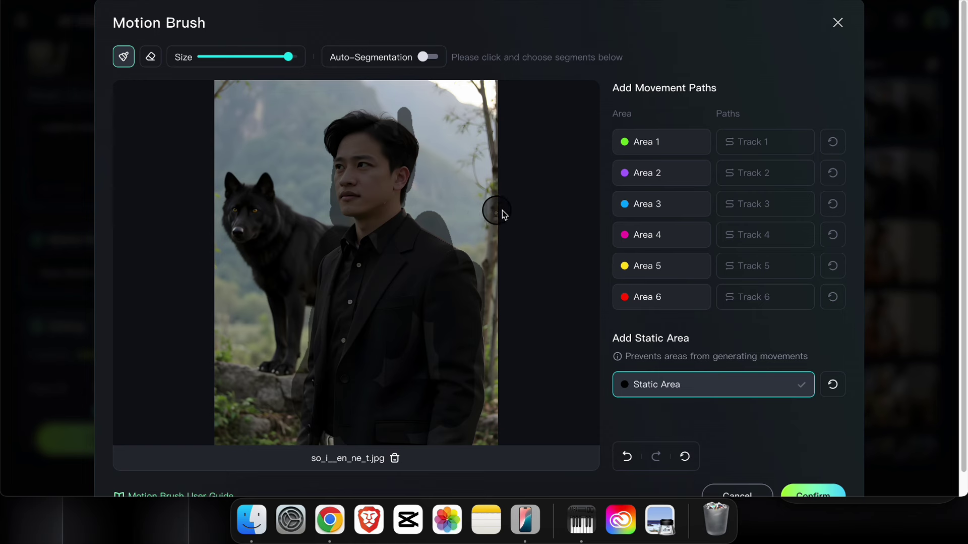
Step: Give the wolf's head a leftward Area 1 track and confirm the motion brush
left_click(650, 151)
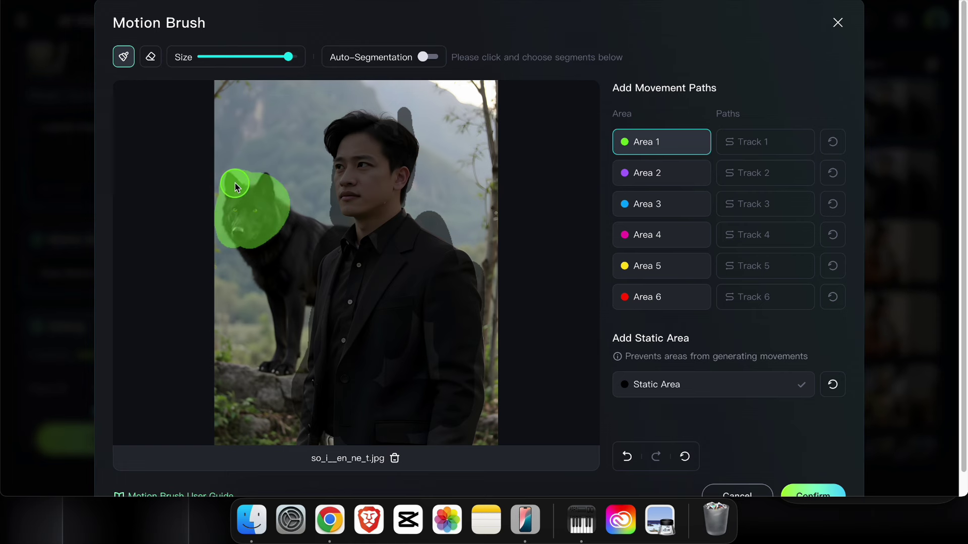
left_click(738, 144)
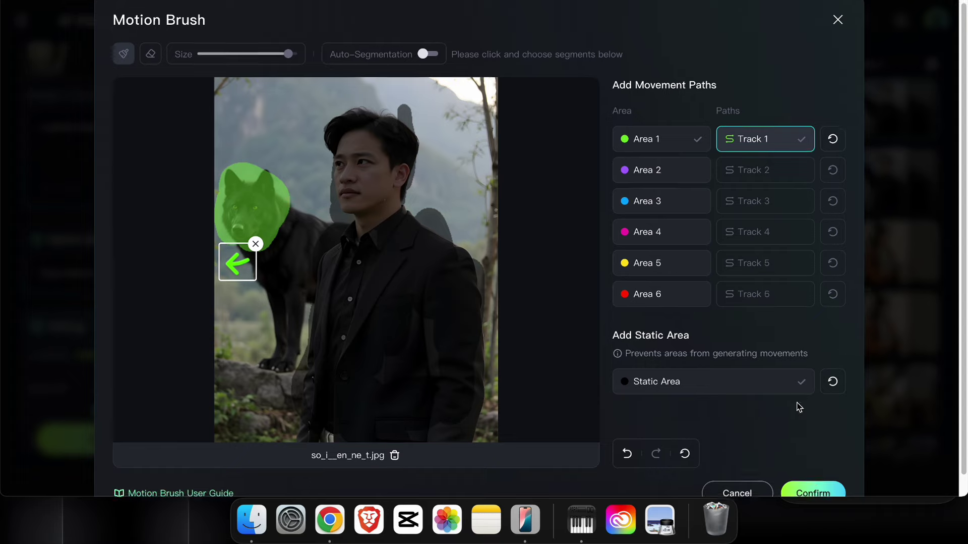
scroll(802, 419, "down", 1)
left_click(813, 472)
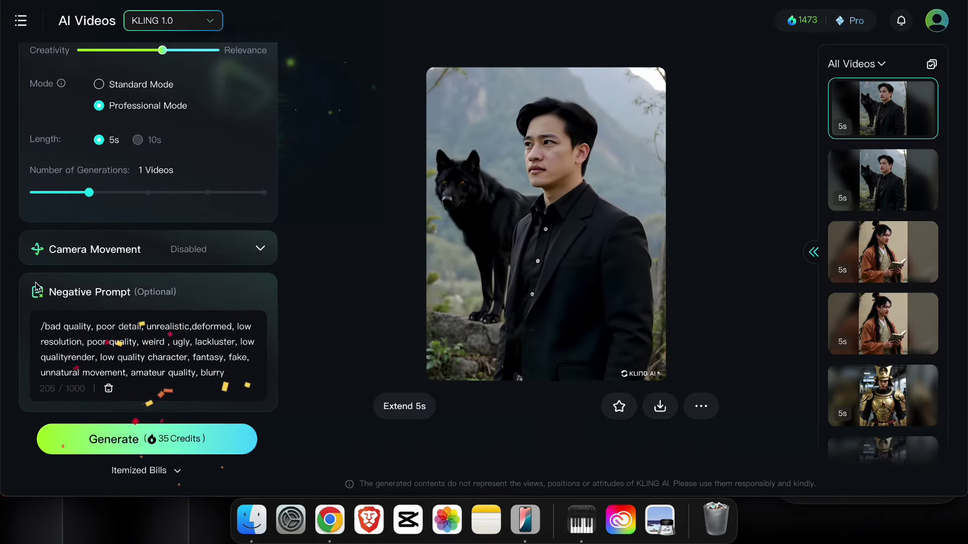
Step: Delete the stray slash from the negative prompt, generate the wolf video, and open the next clip's Motion Brush
left_click(42, 327)
key("Delete")
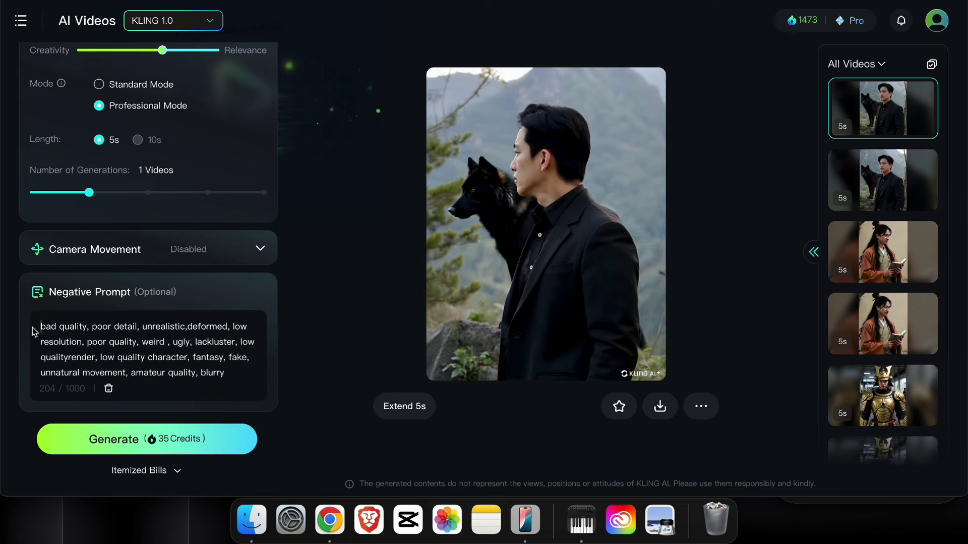
left_click(180, 443)
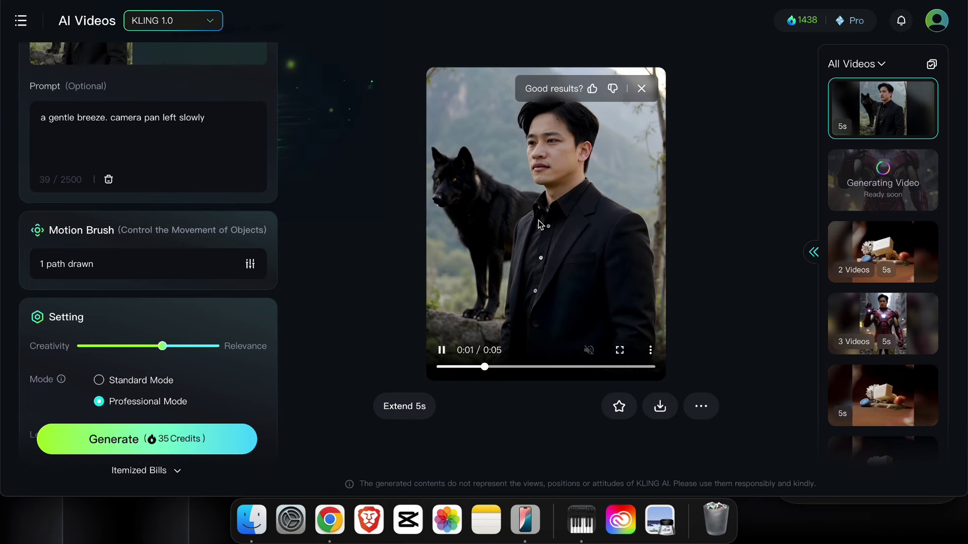
scroll(251, 212, "down", 3)
left_click(251, 167)
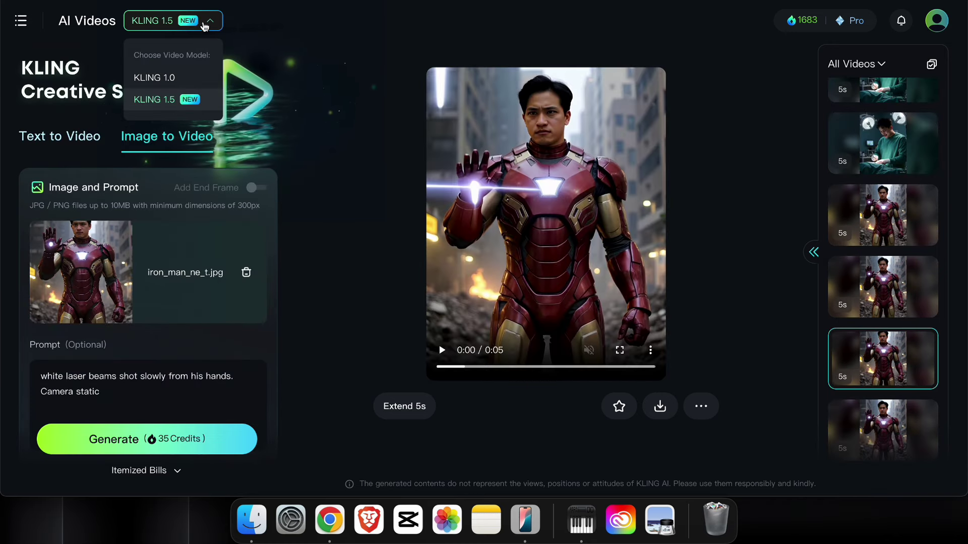
Step: Switch the video model to KLING 1.0 and back to KLING 1.5
left_click(185, 79)
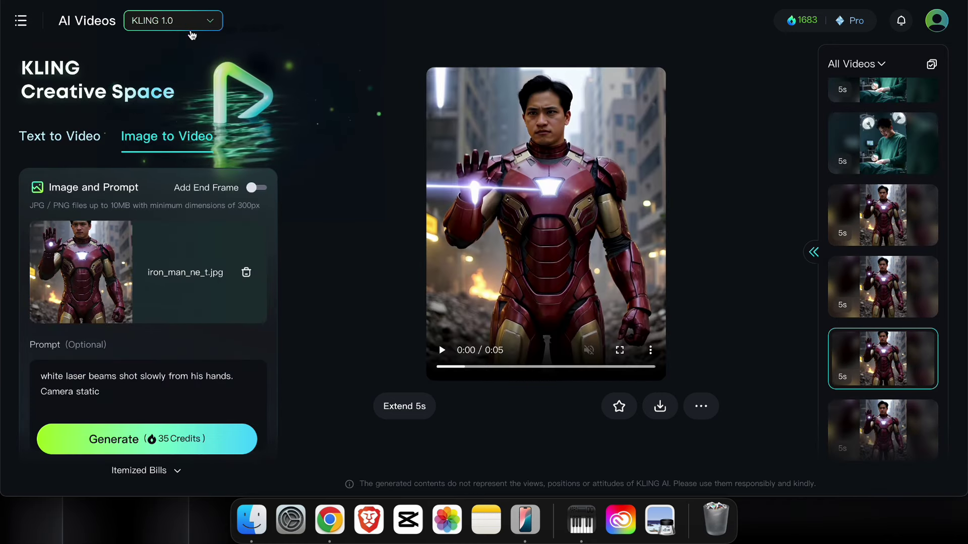
left_click(197, 28)
left_click(179, 104)
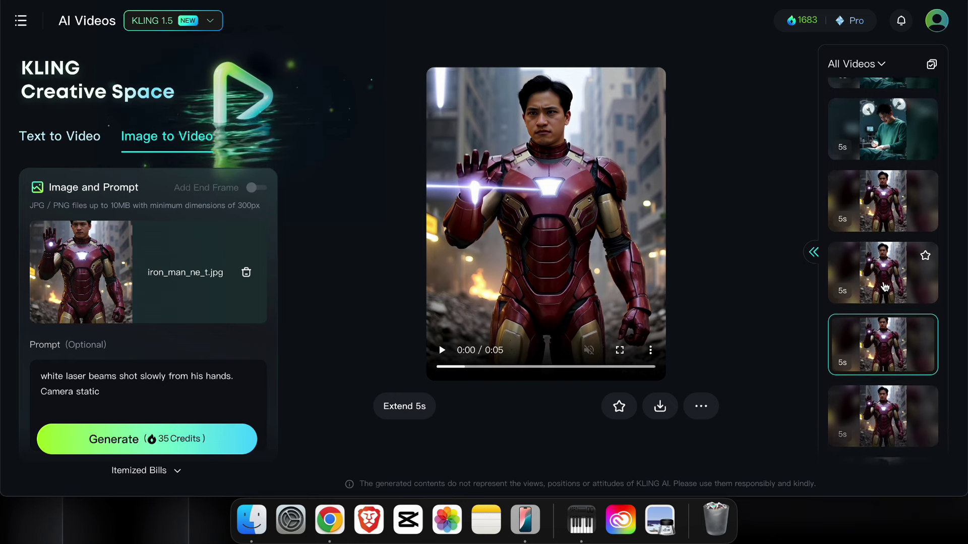
Step: Replay the earlier Iron Man clips: slow motion zoom in, white light, and laser beams from his hands
scroll(888, 288, "down", 2)
left_click(884, 266)
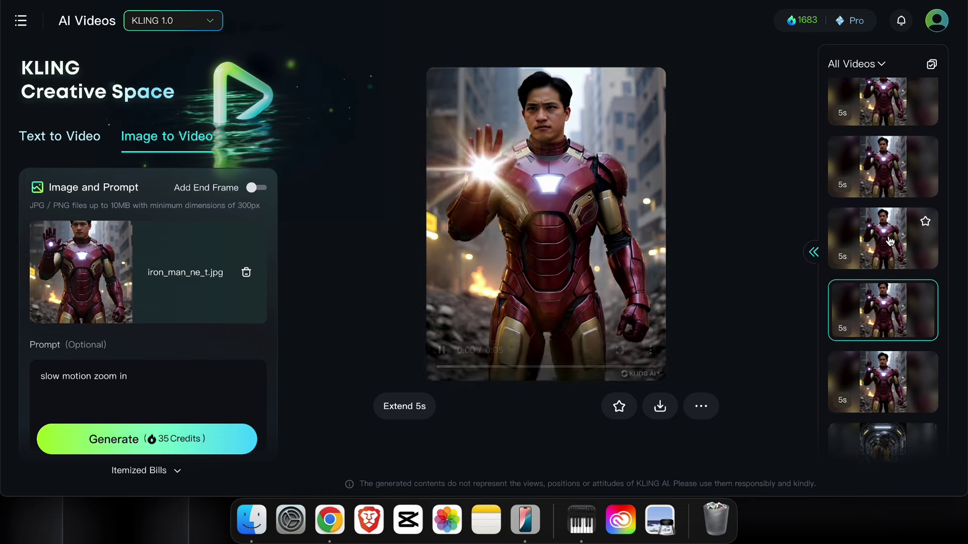
left_click(878, 249)
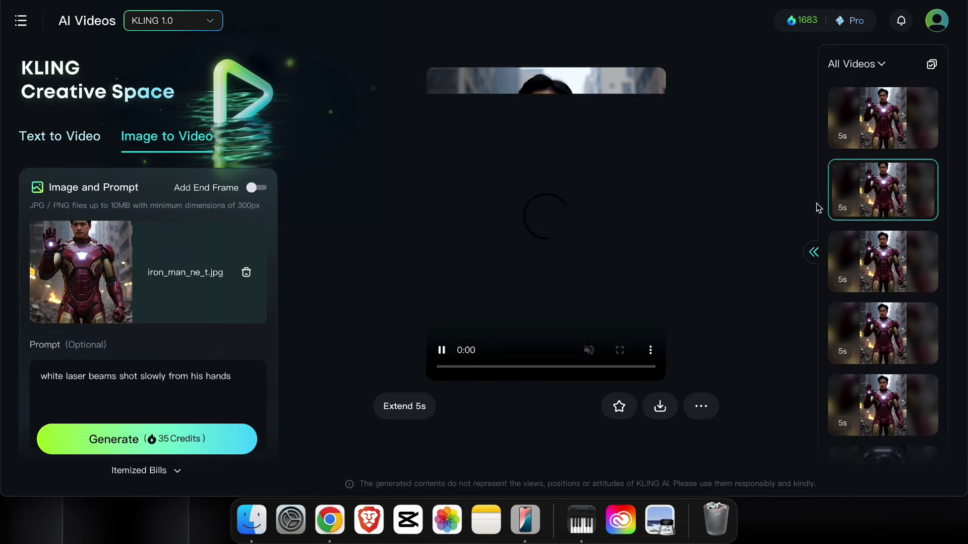
scroll(876, 204, "down", 1)
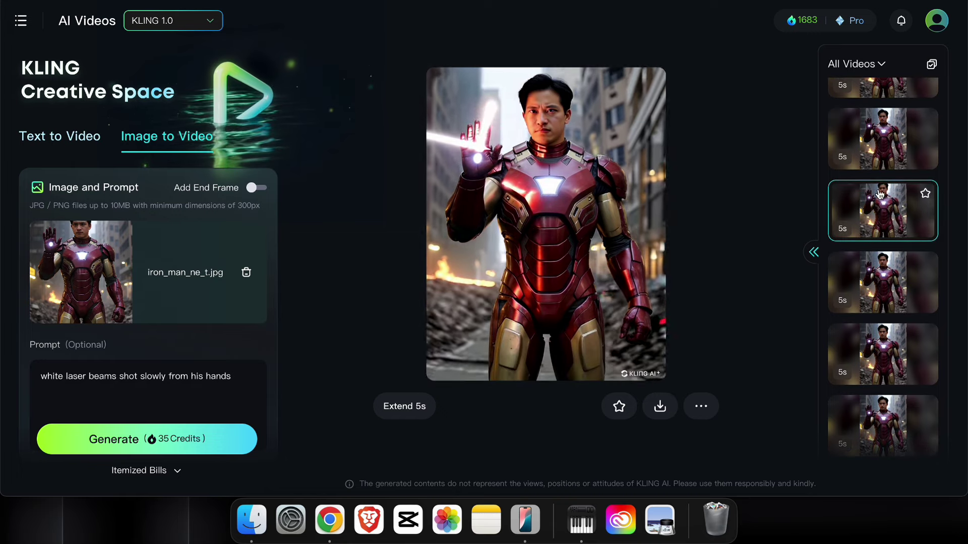
left_click(880, 196)
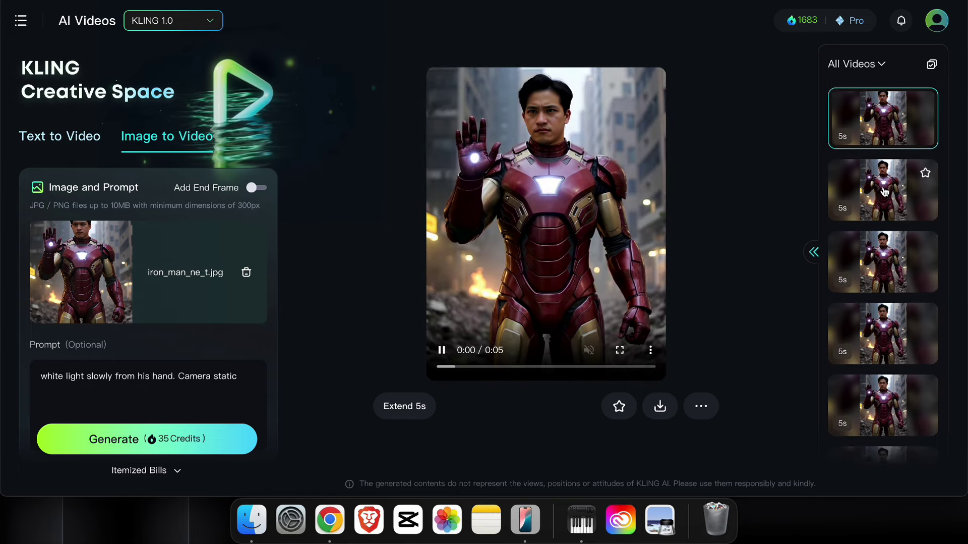
left_click(881, 196)
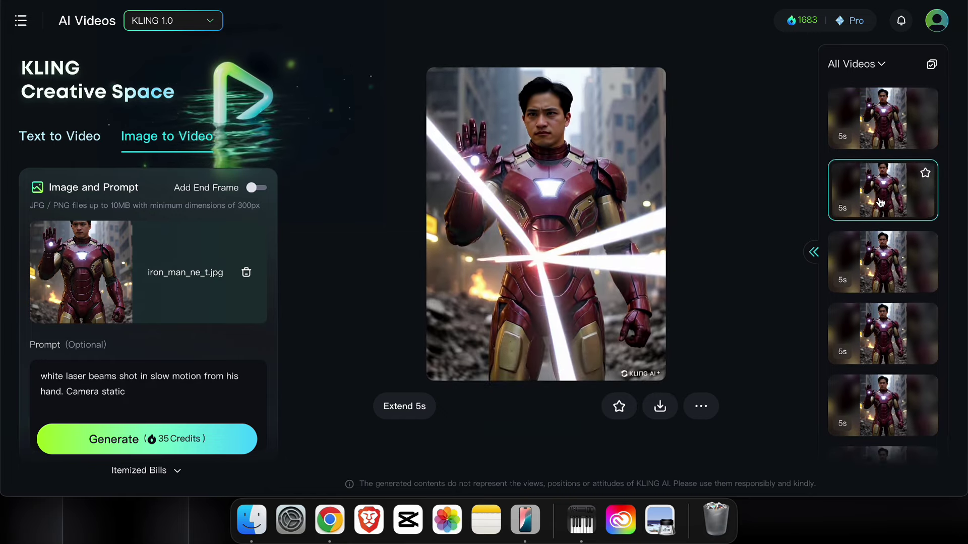
left_click(883, 261)
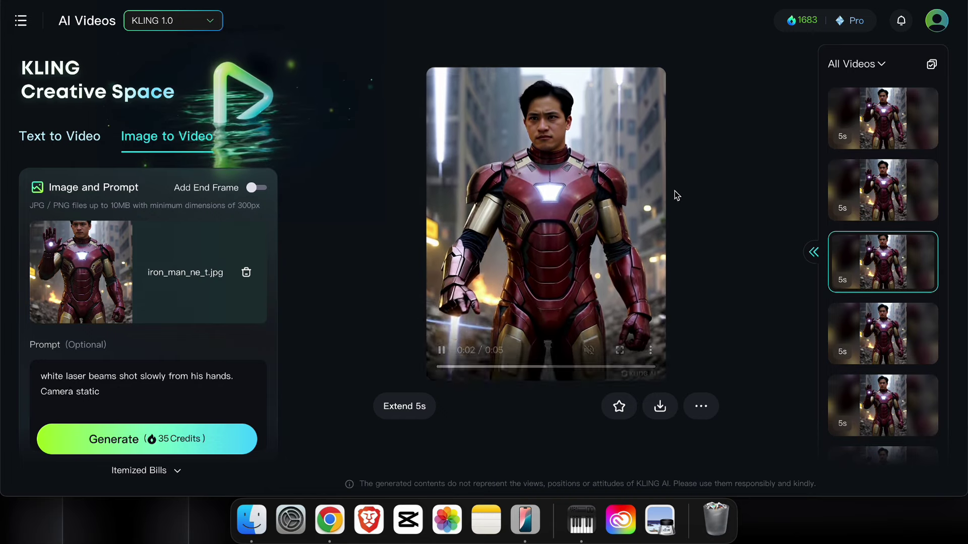
scroll(147, 252, "down", 3)
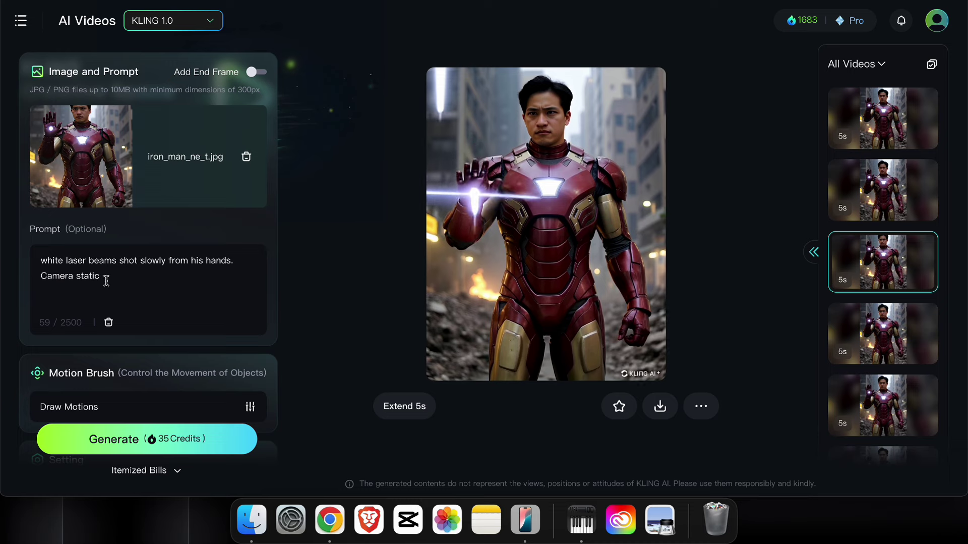
scroll(165, 173, "up", 1)
scroll(164, 171, "up", 3)
scroll(164, 171, "down", 3)
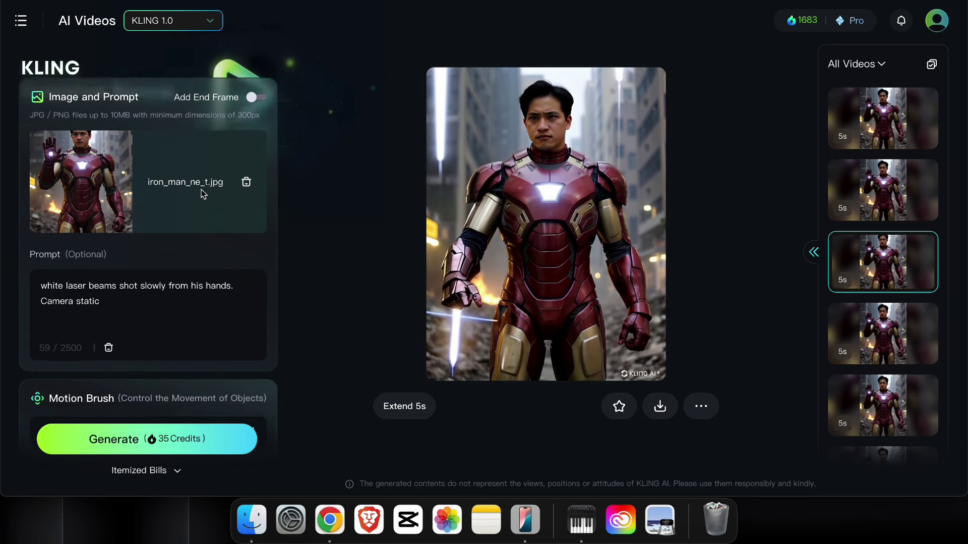
scroll(162, 189, "up", 1)
scroll(158, 207, "up", 3)
Step: Set the Iron Man laser clip's model to KLING 1.5
left_click(173, 20)
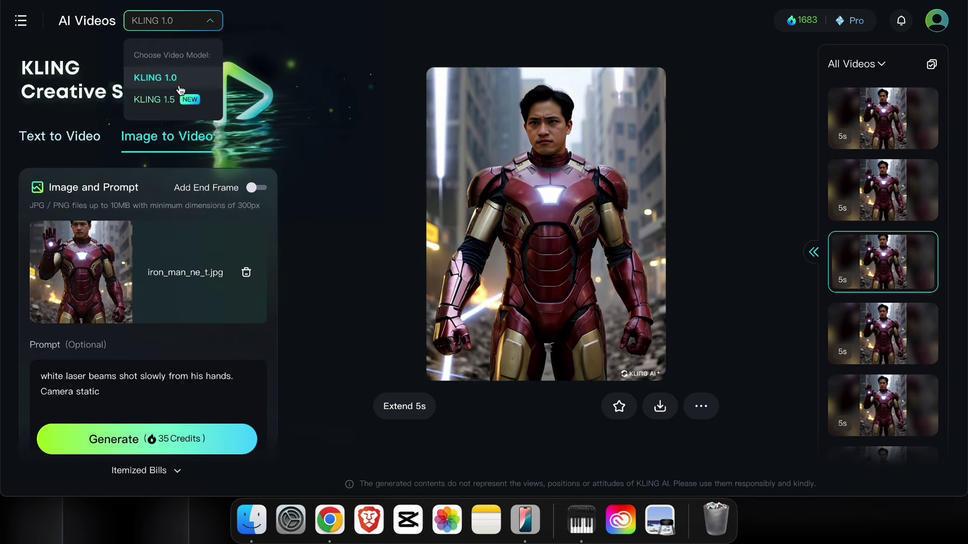
left_click(151, 98)
scroll(224, 189, "down", 1)
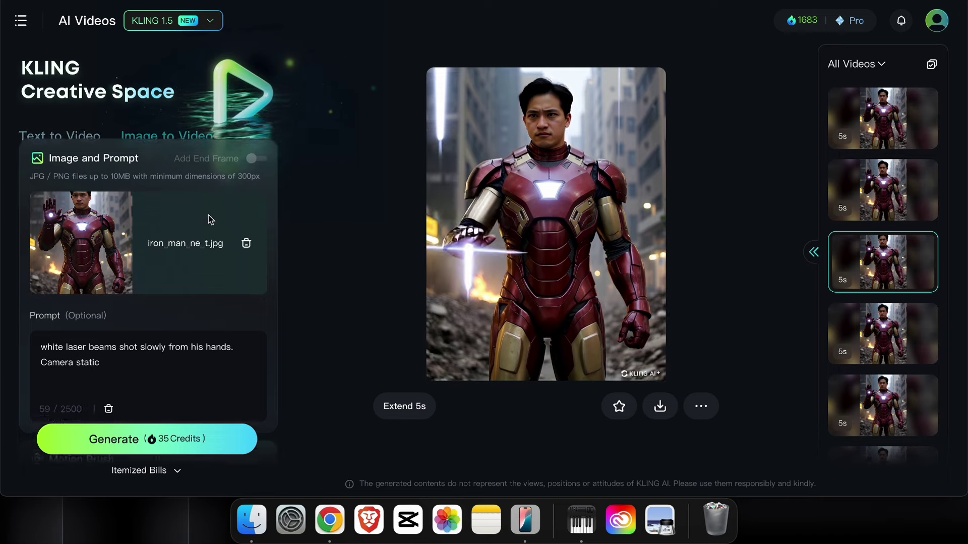
scroll(209, 214, "down", 2)
scroll(201, 223, "down", 4)
scroll(198, 225, "down", 2)
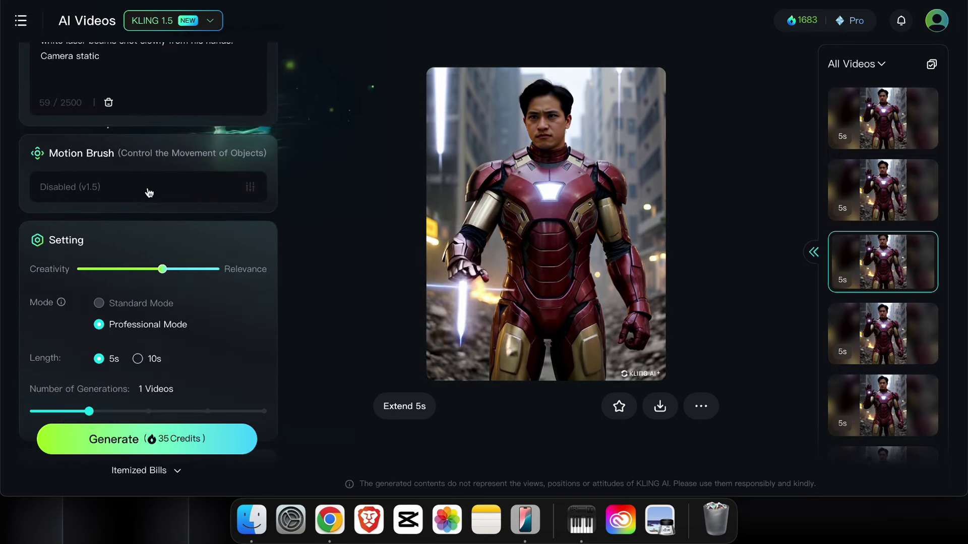
scroll(150, 189, "up", 6)
scroll(153, 183, "up", 3)
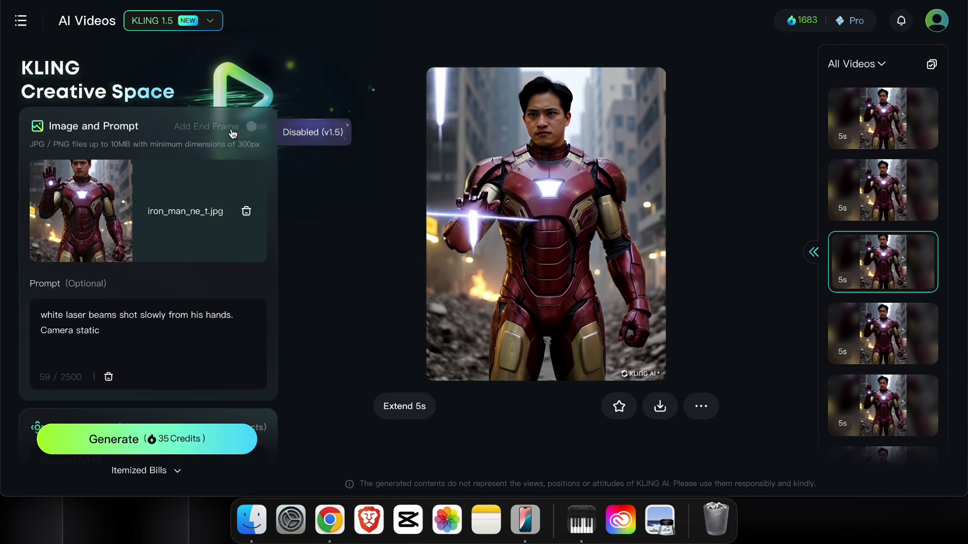
scroll(198, 198, "down", 5)
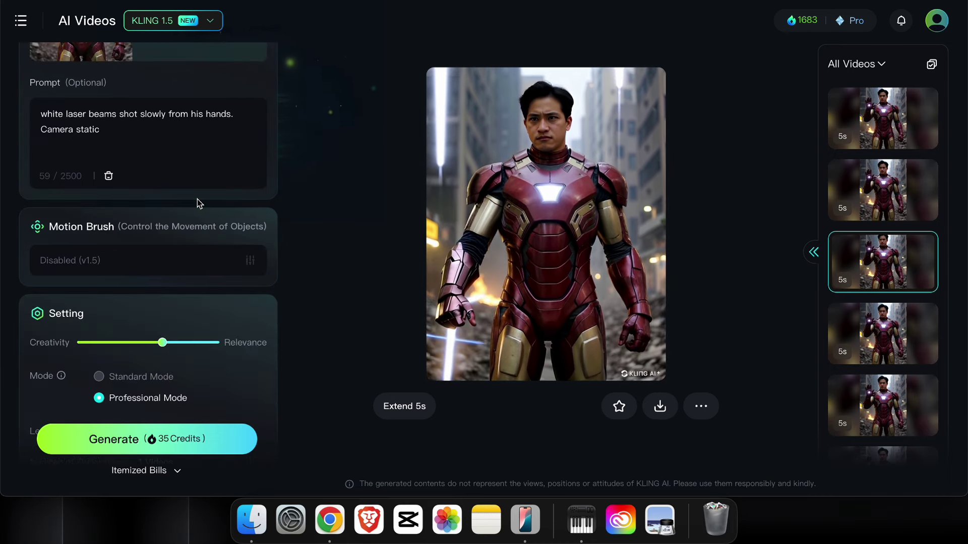
scroll(198, 199, "down", 1)
scroll(192, 212, "down", 2)
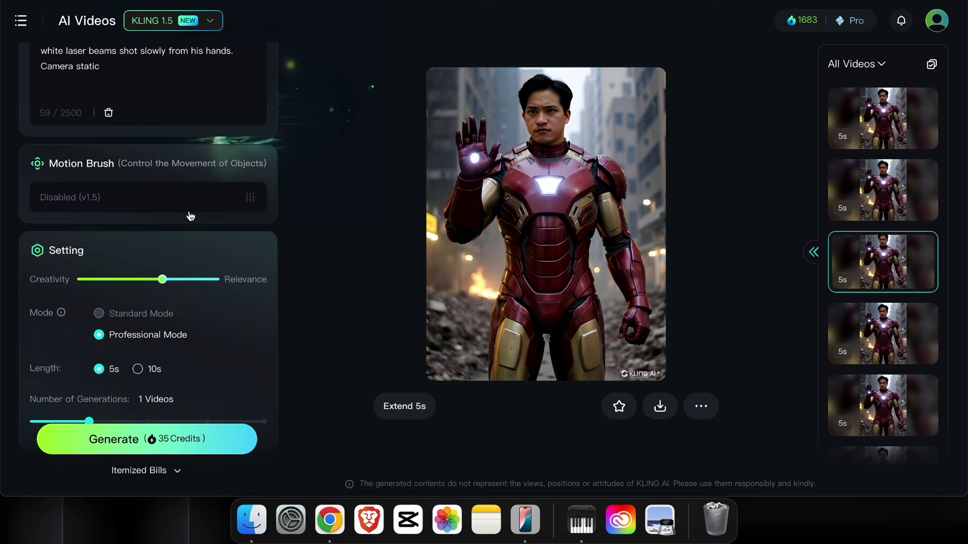
scroll(188, 215, "down", 3)
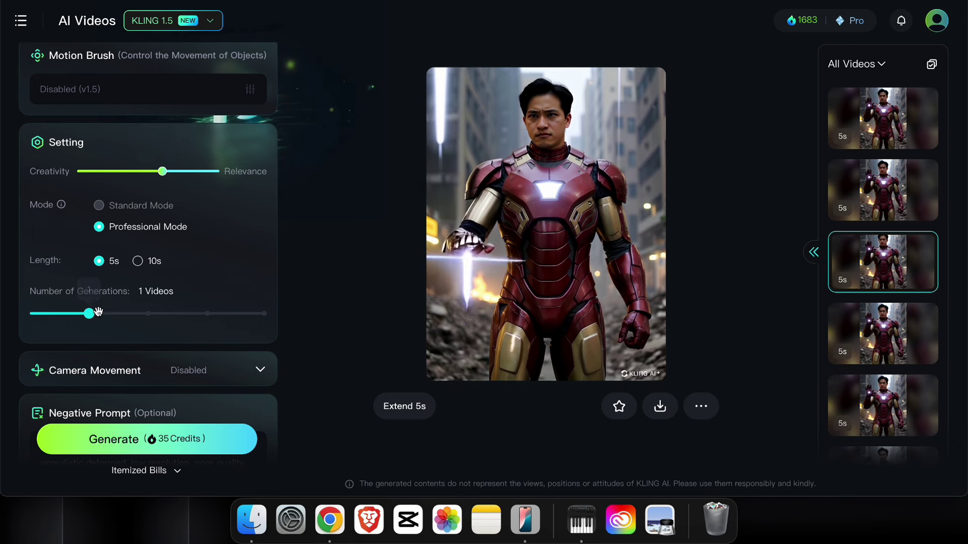
Step: Raise Number of Generations to 3 videos, bringing the cost to 105 credits
mouse_move(93, 314)
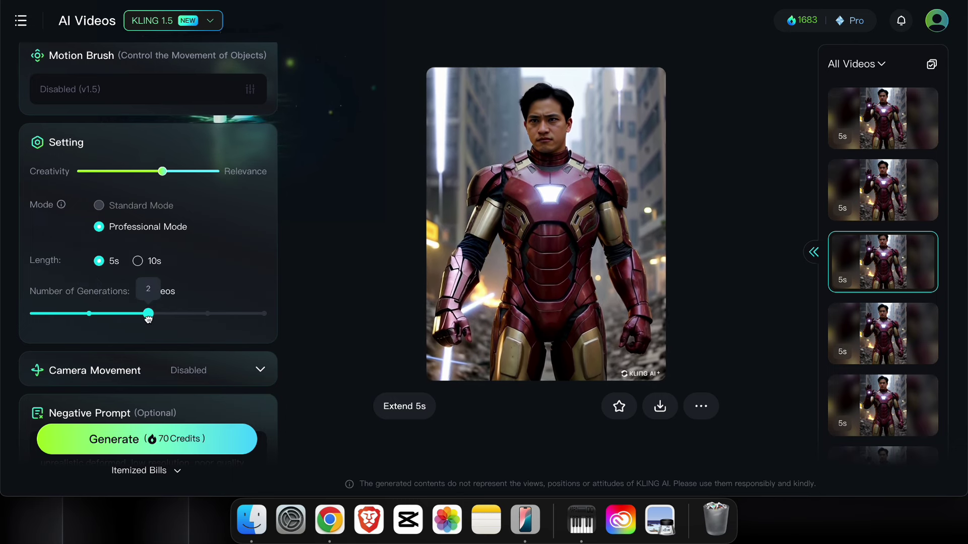
left_click_drag(98, 320, 134, 321)
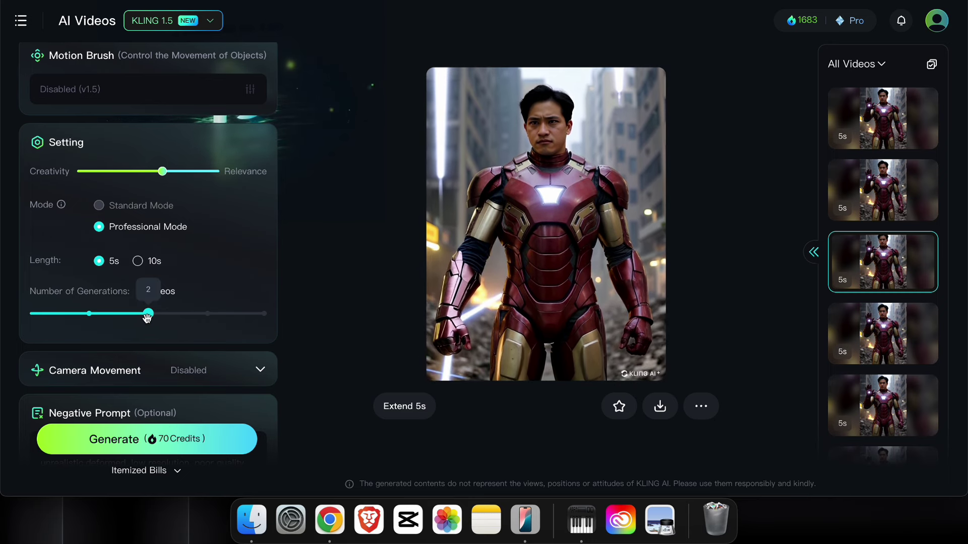
left_click_drag(147, 316, 206, 315)
scroll(108, 291, "down", 4)
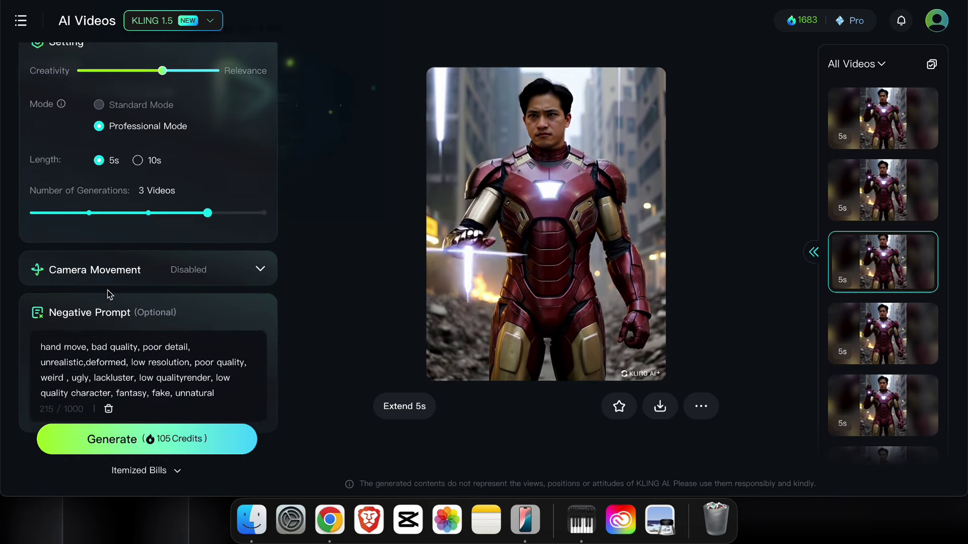
scroll(206, 353, "down", 2)
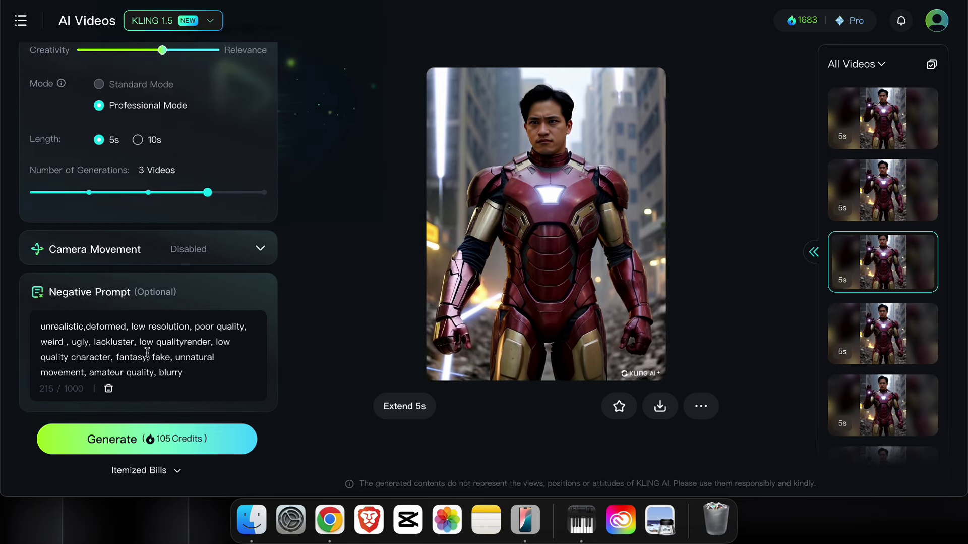
scroll(146, 352, "up", 2)
scroll(147, 351, "down", 2)
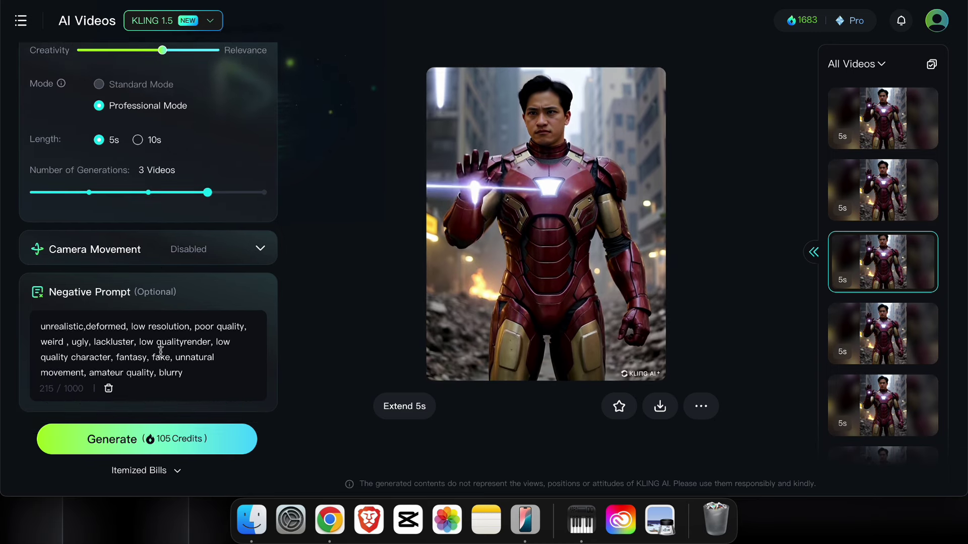
Step: Generate the three KLING 1.5 Iron Man laser-beam clips for 105 credits
left_click(157, 448)
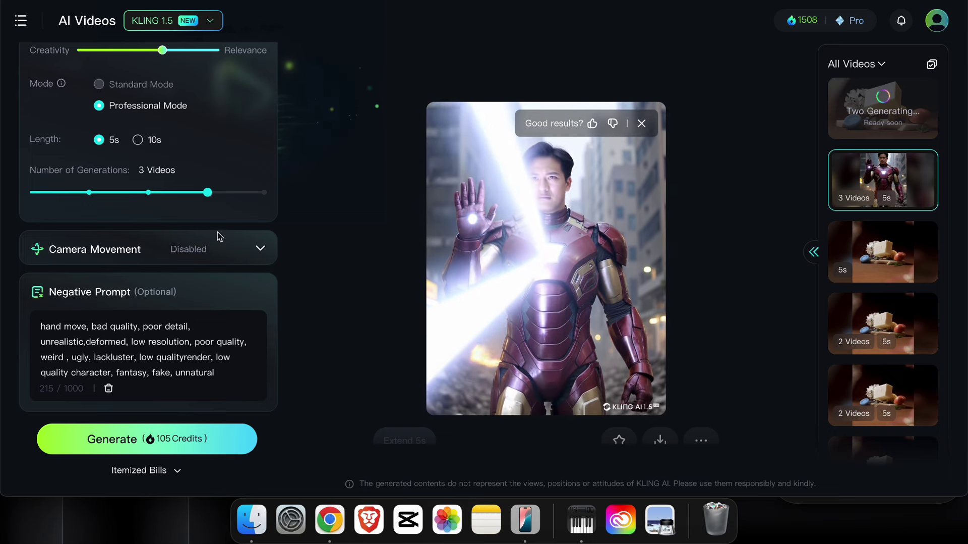
scroll(218, 235, "up", 5)
scroll(217, 236, "up", 1)
left_click_drag(168, 116, 249, 113)
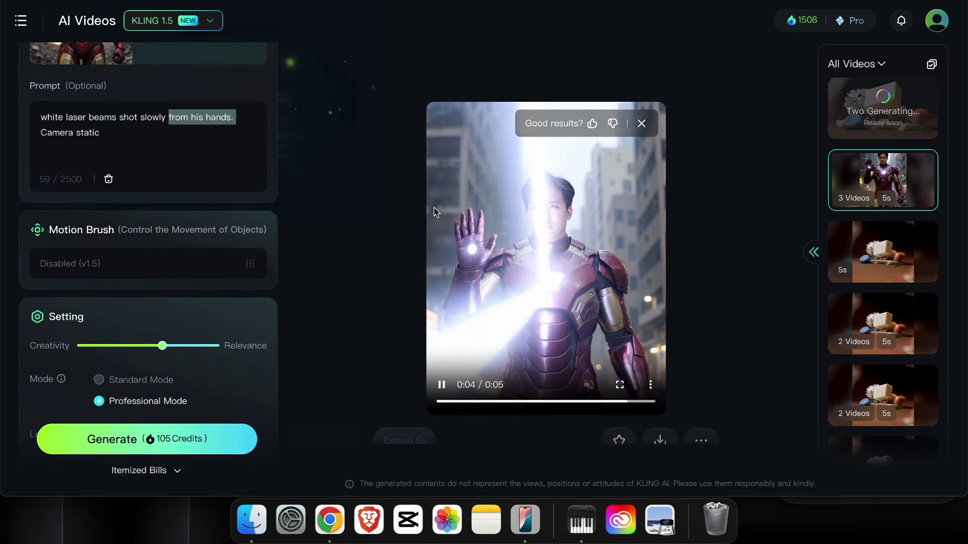
scroll(434, 209, "down", 2)
scroll(612, 282, "down", 5)
Step: View the second and third generated clips enlarged, then return to the feed
left_click(555, 273)
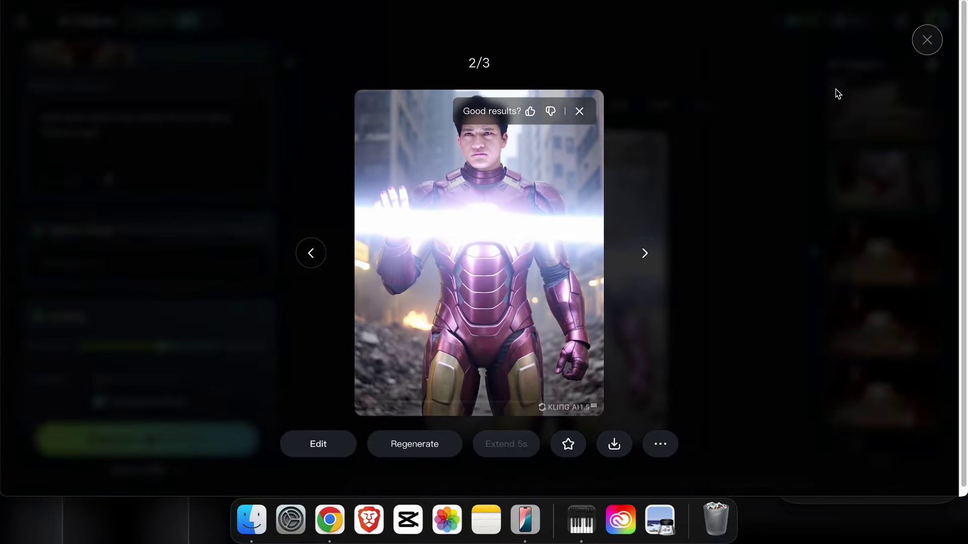
left_click(933, 41)
scroll(565, 255, "down", 3)
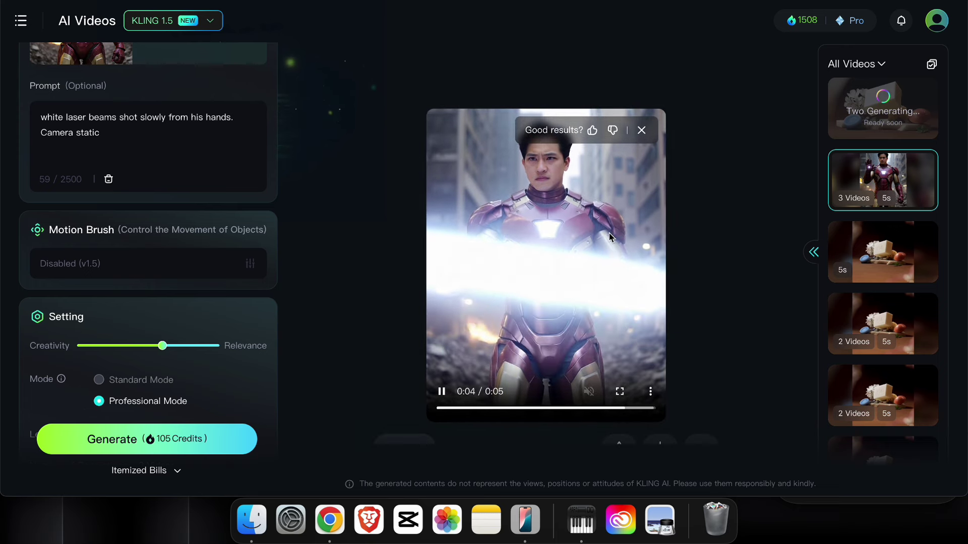
scroll(609, 232, "up", 3)
scroll(609, 235, "down", 3)
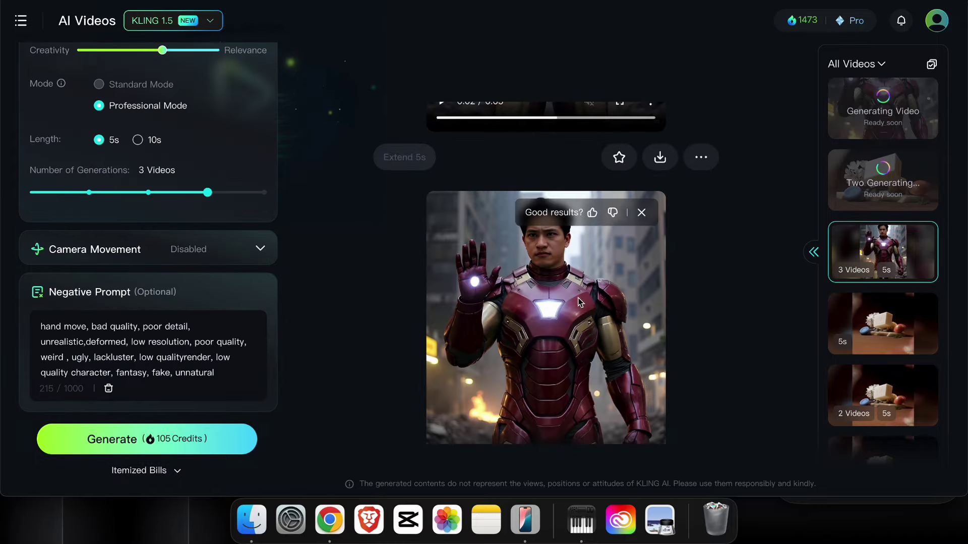
left_click(580, 302)
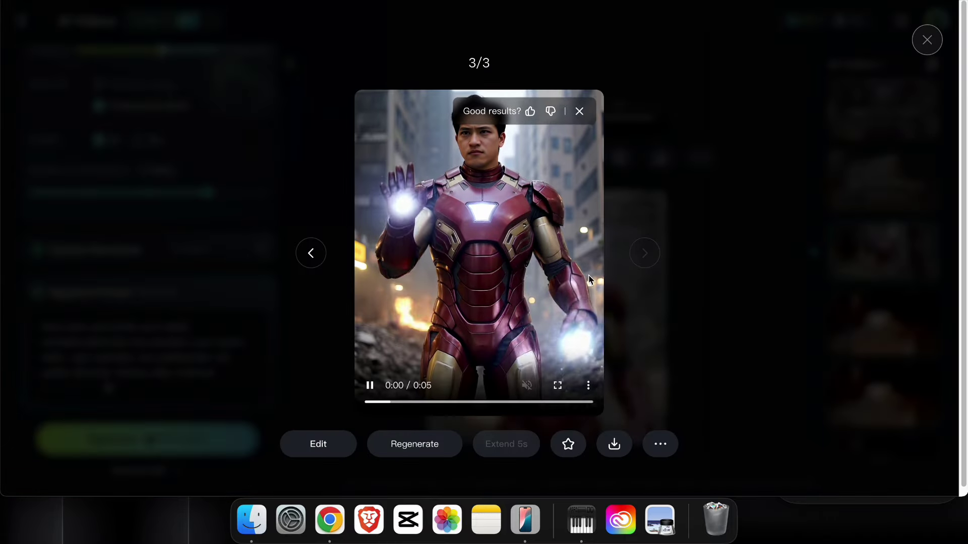
left_click(918, 39)
scroll(452, 238, "up", 5)
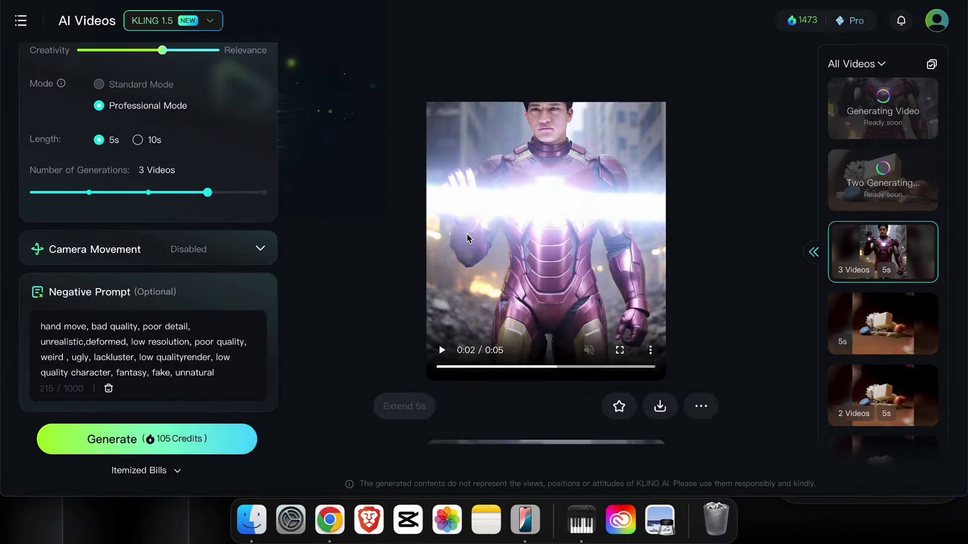
scroll(253, 213, "up", 5)
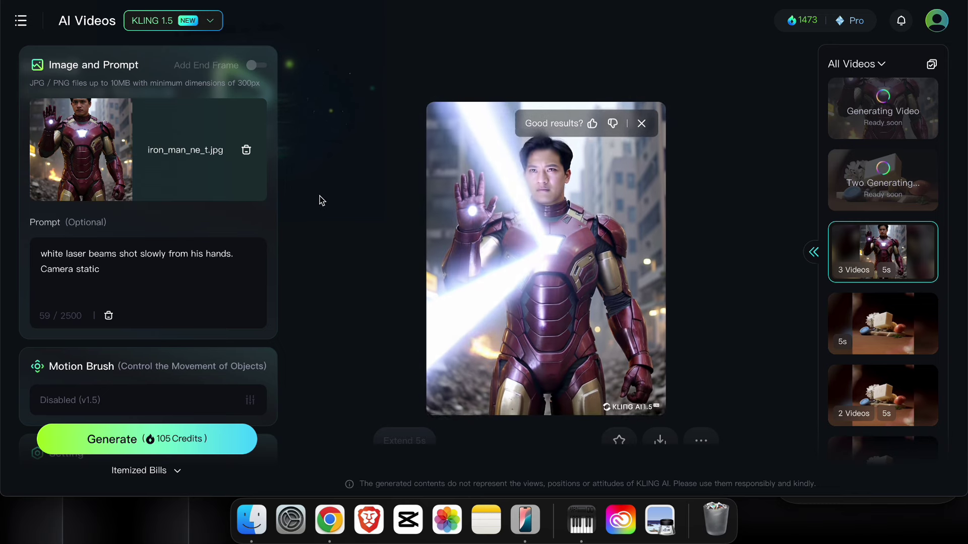